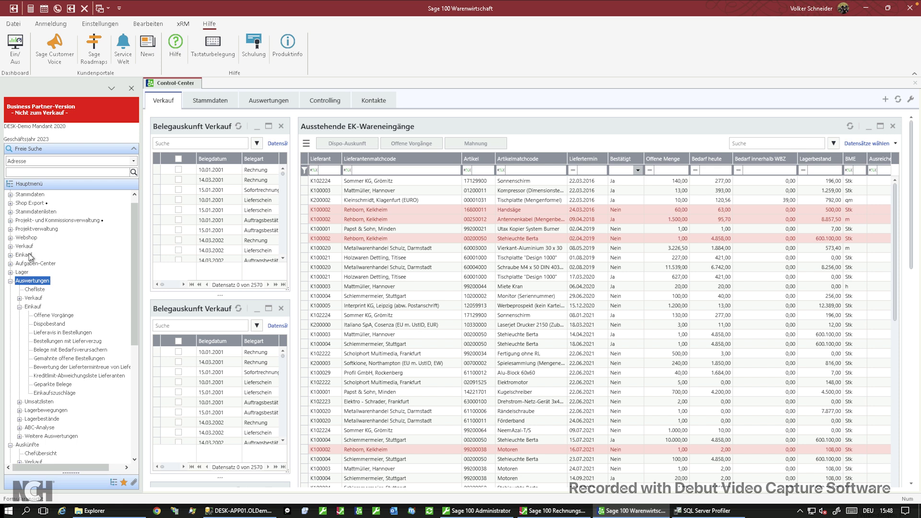
Step: Preview the Chefliste evaluation for period 2023001 Januar
click(20, 307)
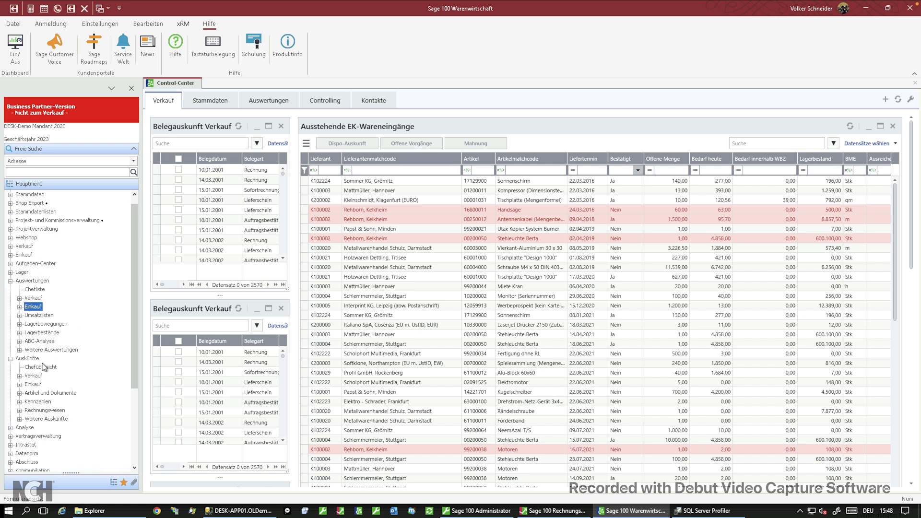
double_click(33, 289)
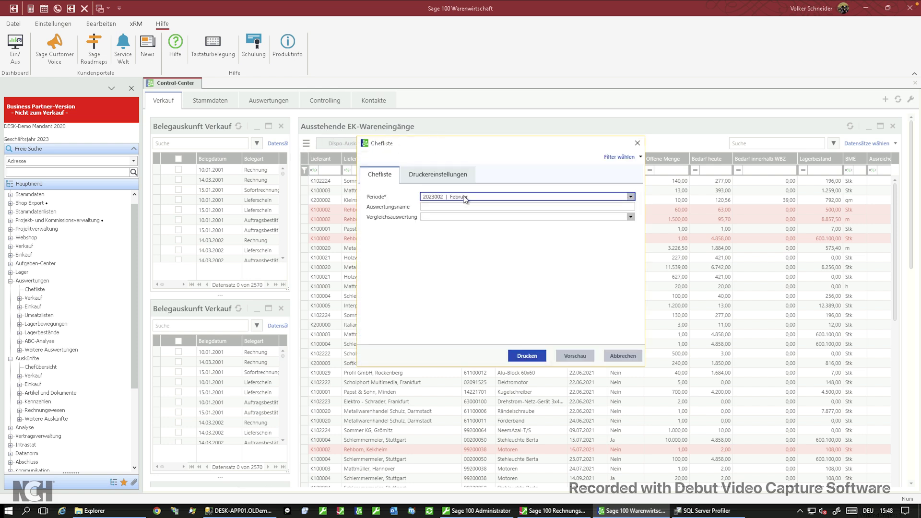
click(464, 198)
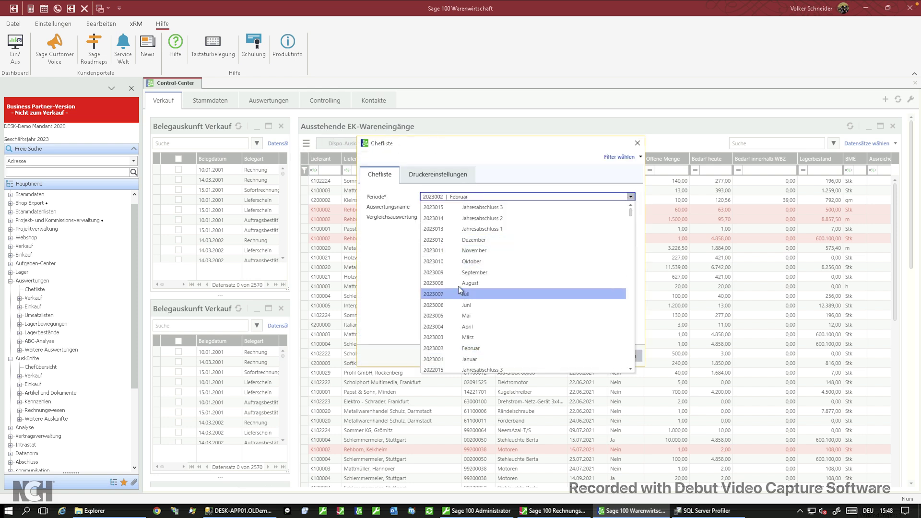
click(473, 359)
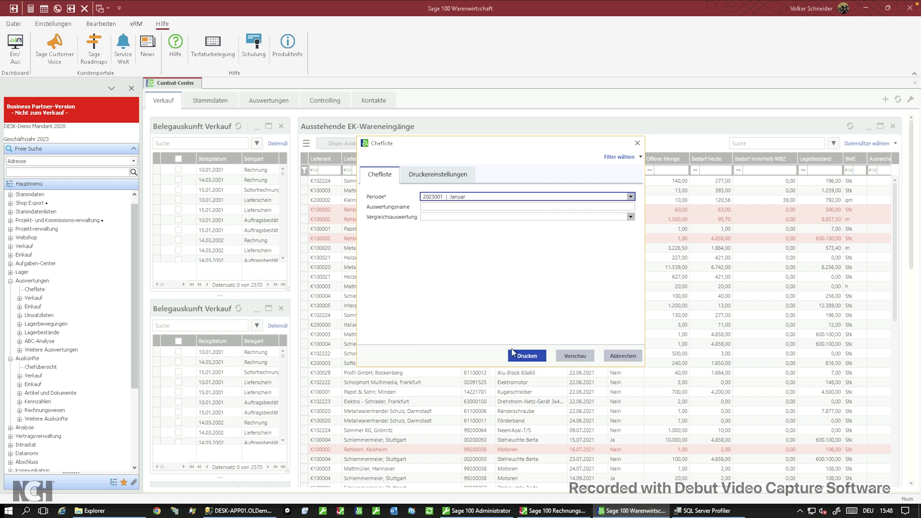
click(574, 356)
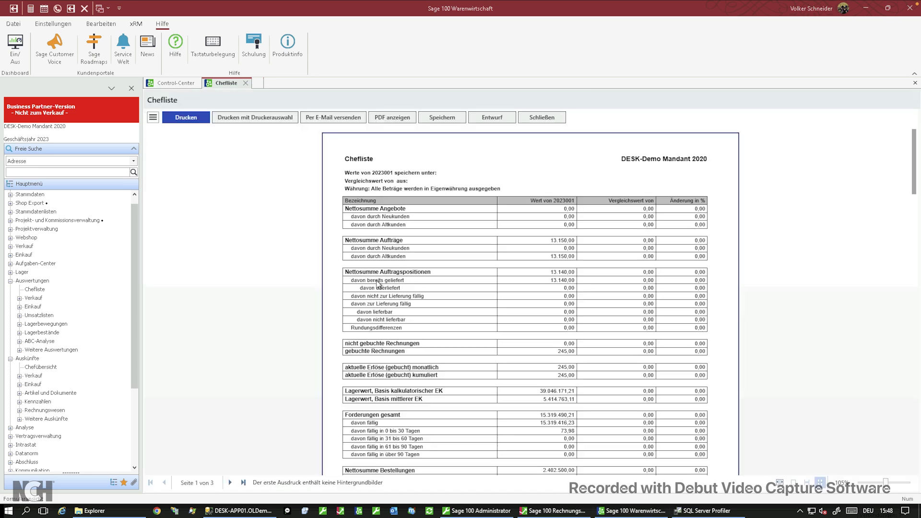
Step: Examine the Chefliste's order, receivables, purchasing and payables figures and its top 10 lists, and close the report
scroll(447, 296, down, 3)
scroll(447, 295, up, 2)
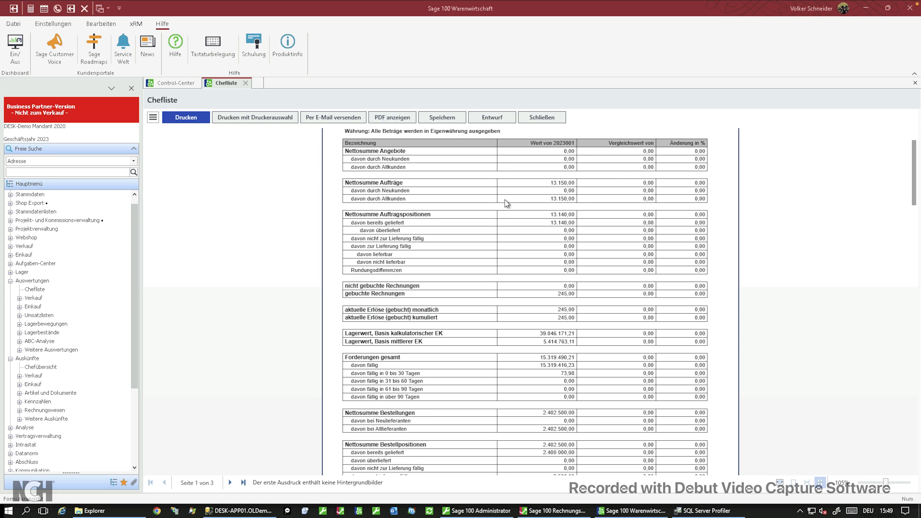
scroll(514, 238, down, 3)
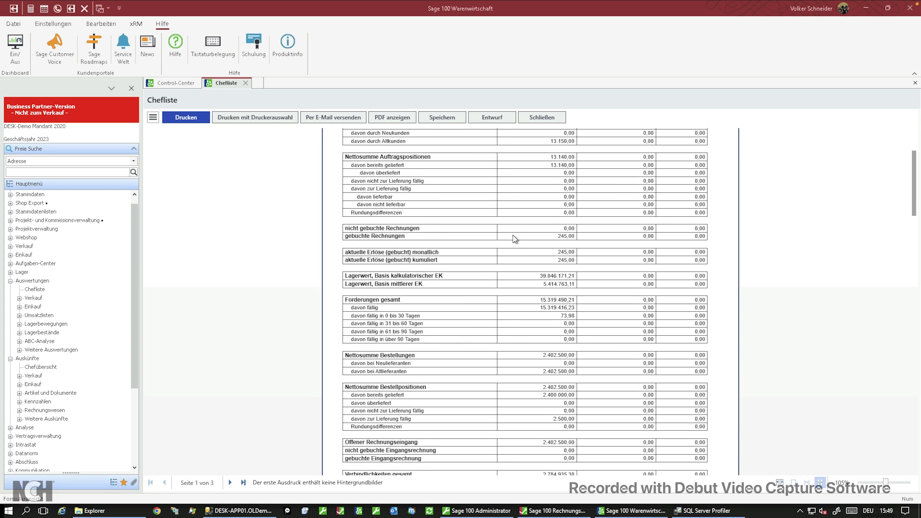
scroll(514, 238, down, 3)
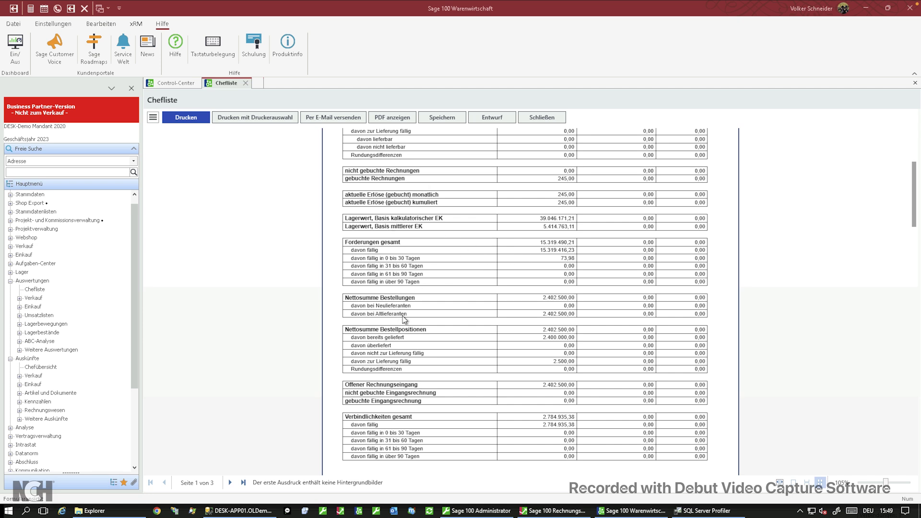
scroll(402, 339, down, 3)
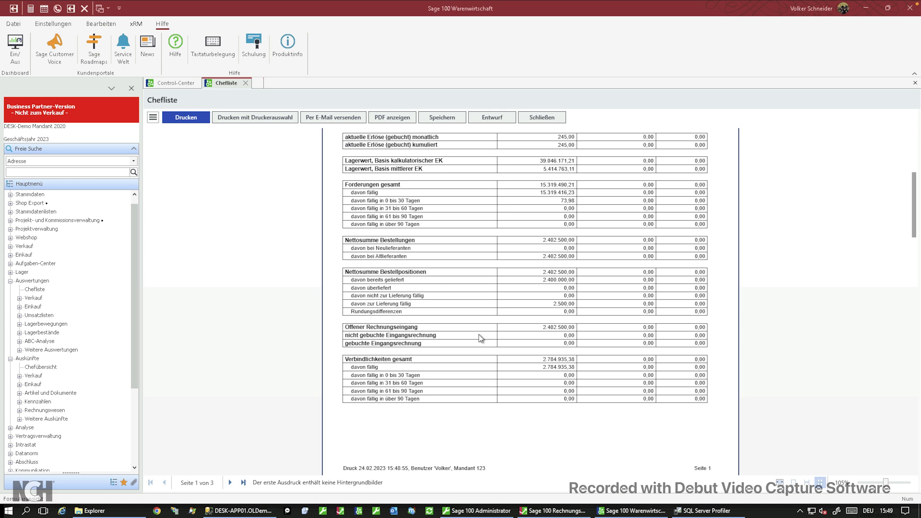
scroll(452, 361, down, 3)
scroll(453, 360, down, 9)
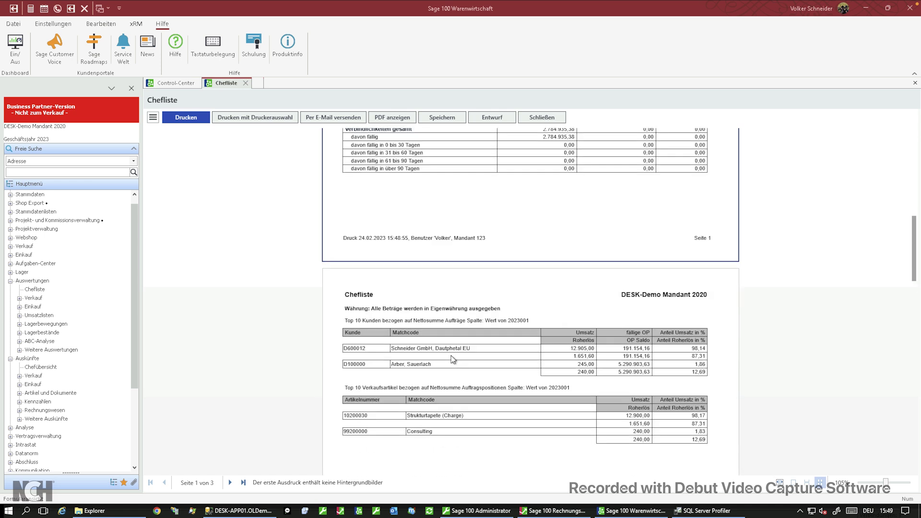
scroll(453, 359, down, 6)
scroll(453, 358, up, 9)
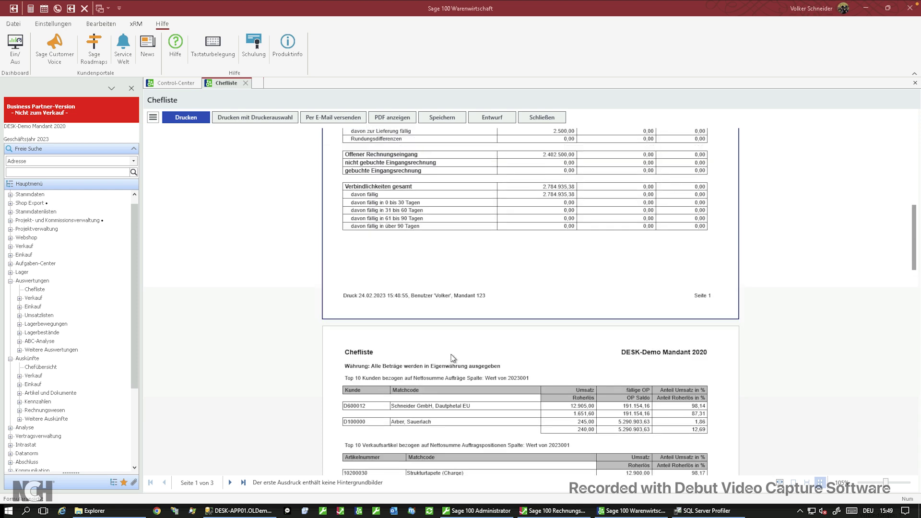
scroll(451, 354, up, 6)
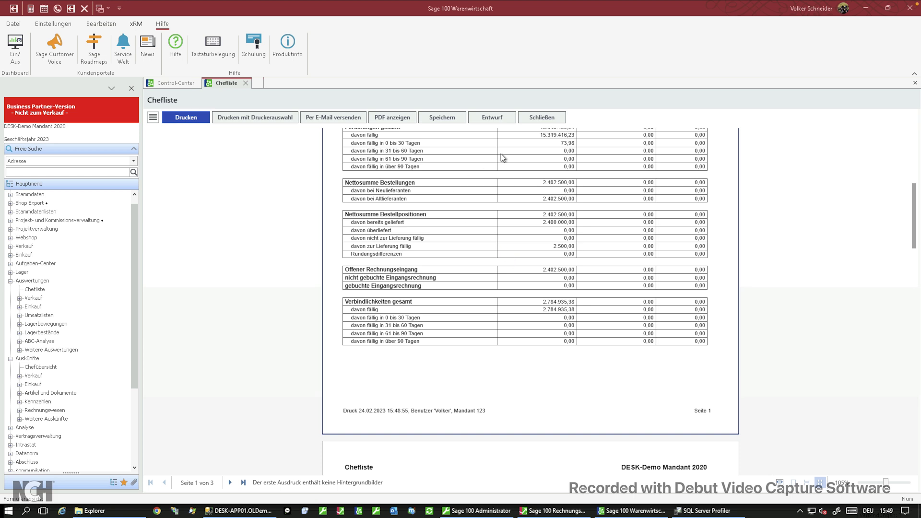
click(544, 117)
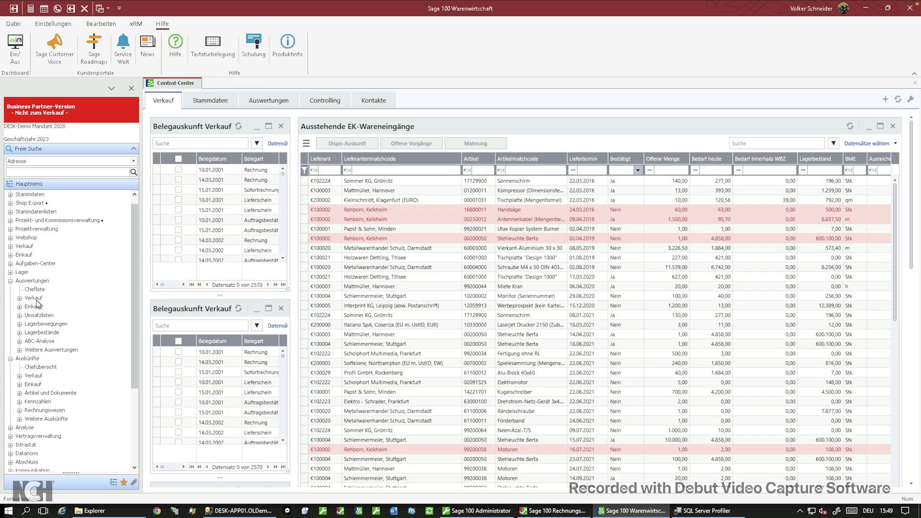
Step: Preview the Auftragsbestandsliste from the sales order evaluations, using the preset Artikel view
click(19, 298)
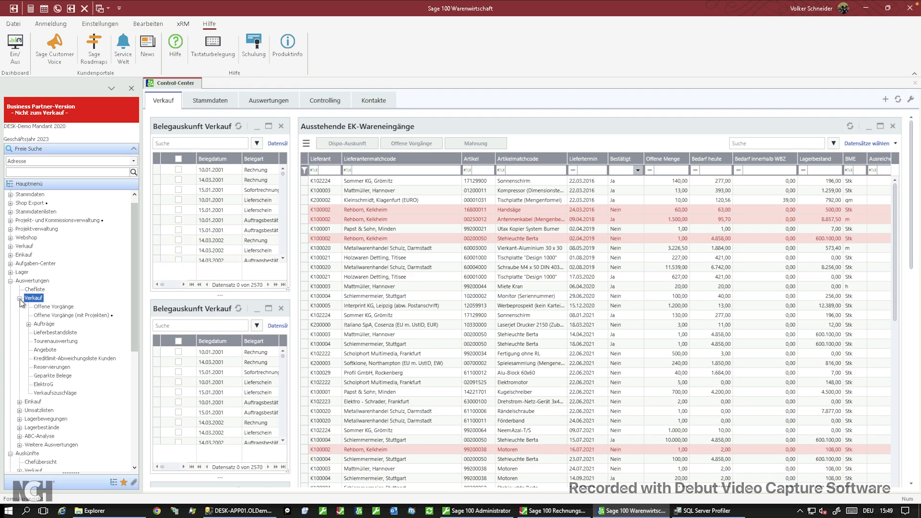
click(29, 323)
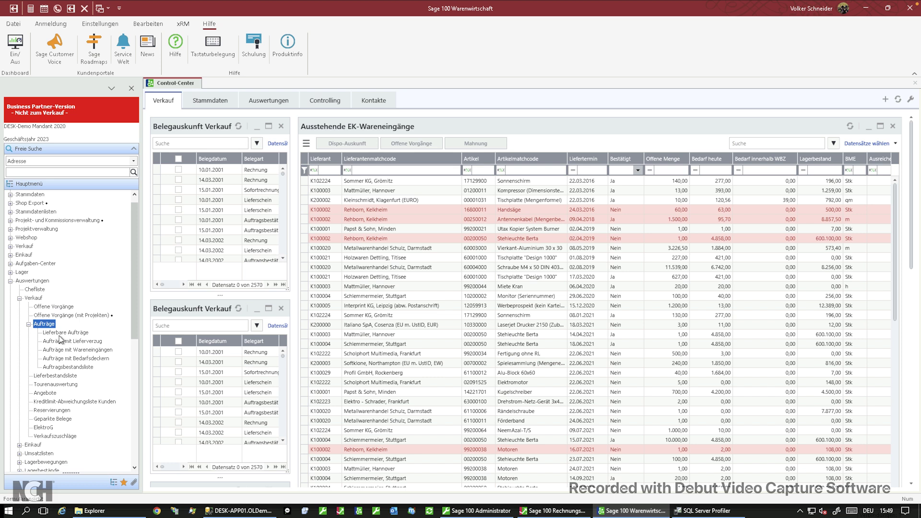
click(67, 367)
double_click(67, 367)
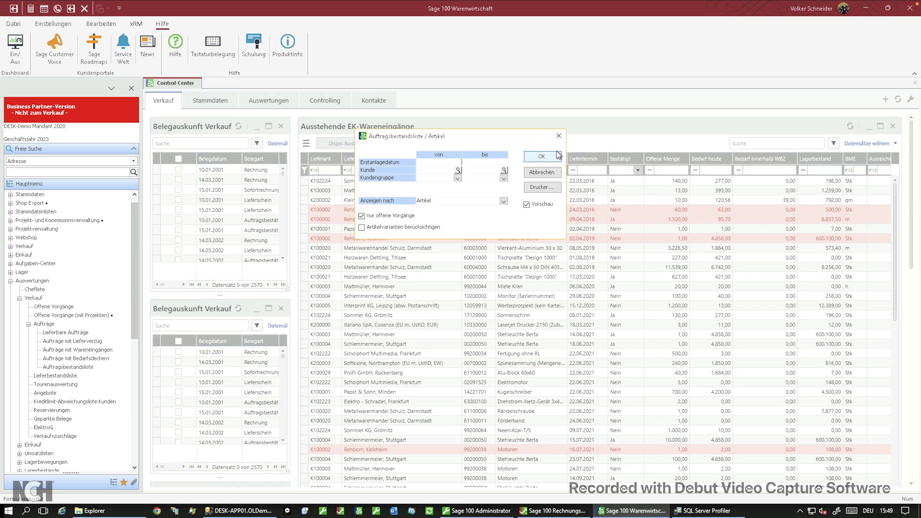
click(553, 154)
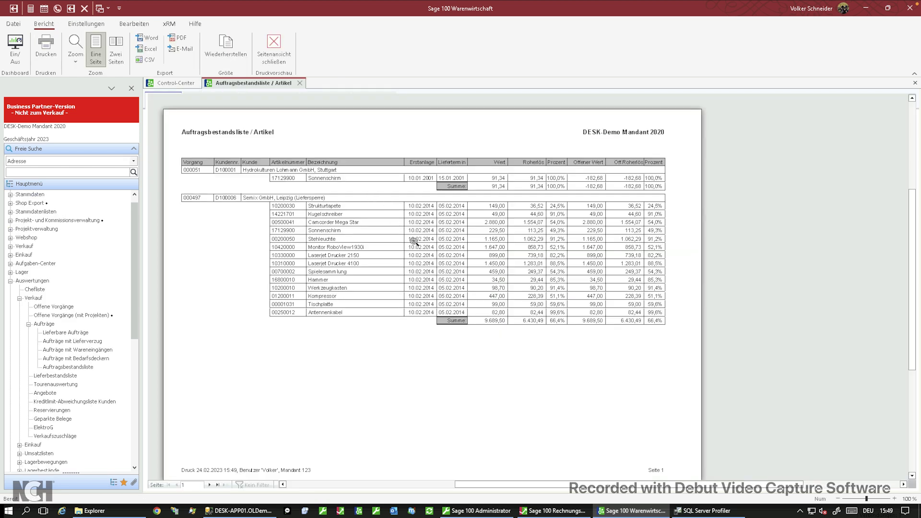
Step: Page through the Auftragsbestandsliste as far as page 4 and close the preview
click(210, 485)
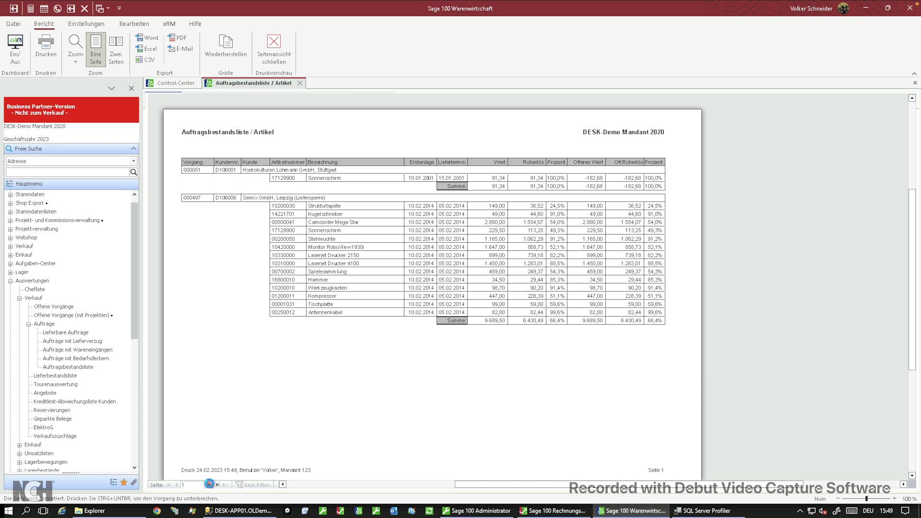
click(210, 486)
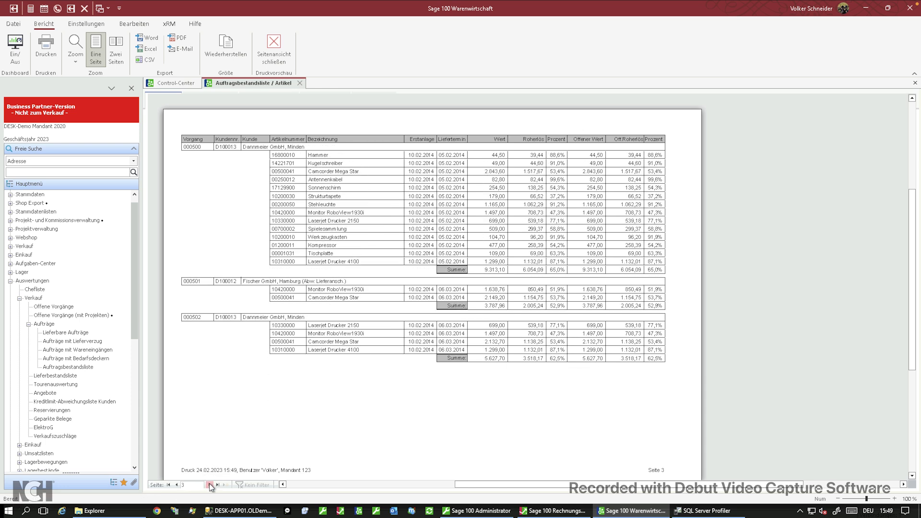
click(210, 485)
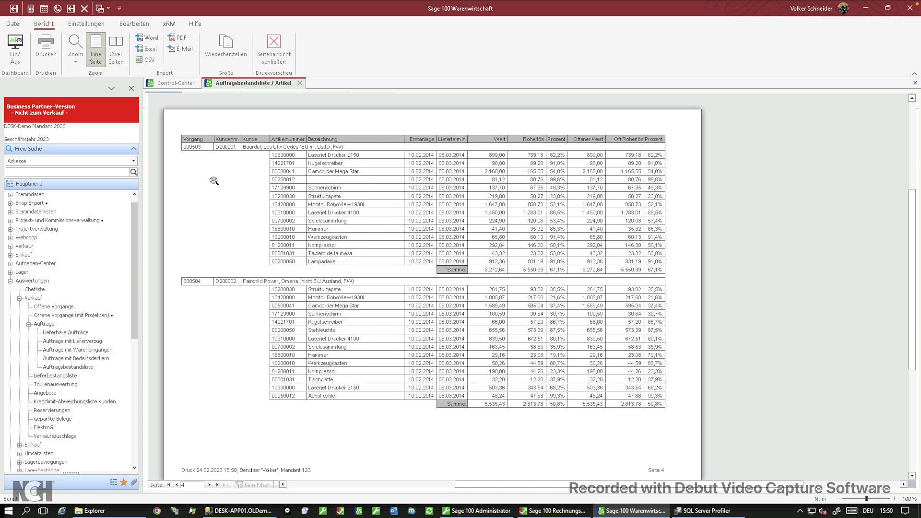
click(299, 82)
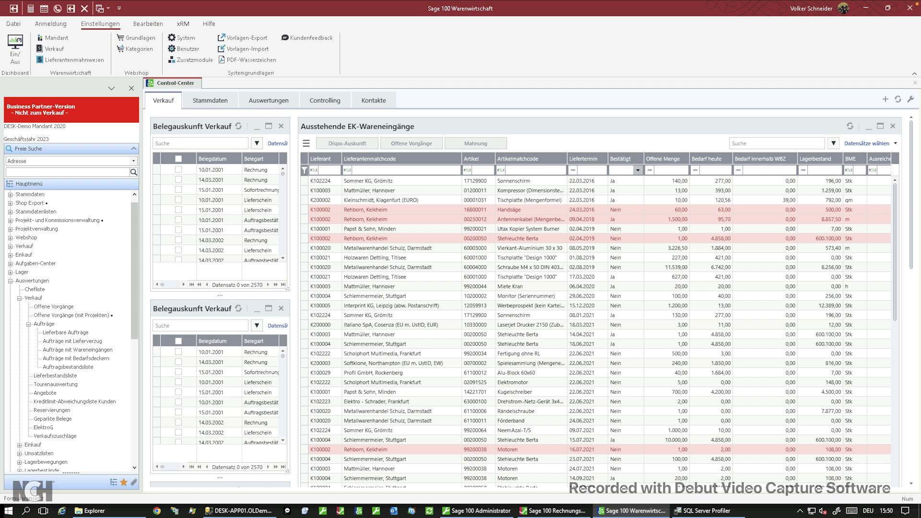
Step: Collapse the Verkauf evaluations and look through the Lagerbestände reports under Auswertungen
click(20, 298)
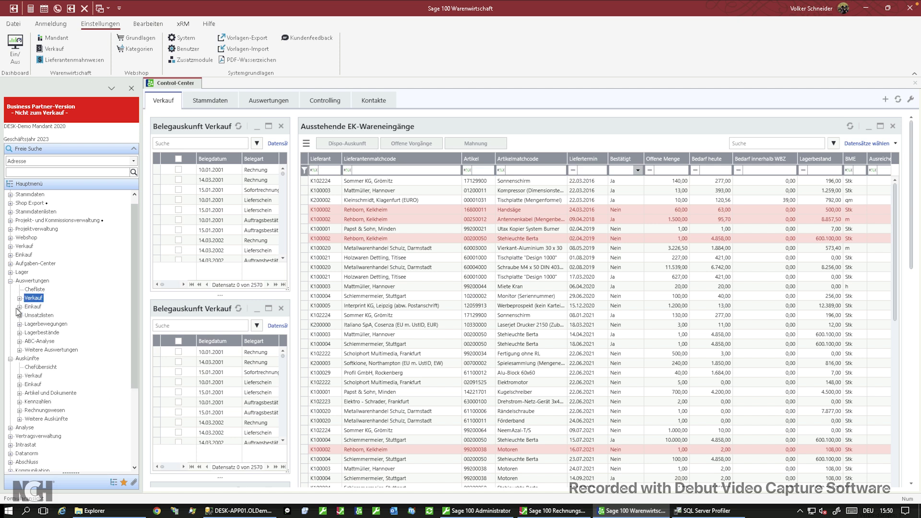
click(20, 332)
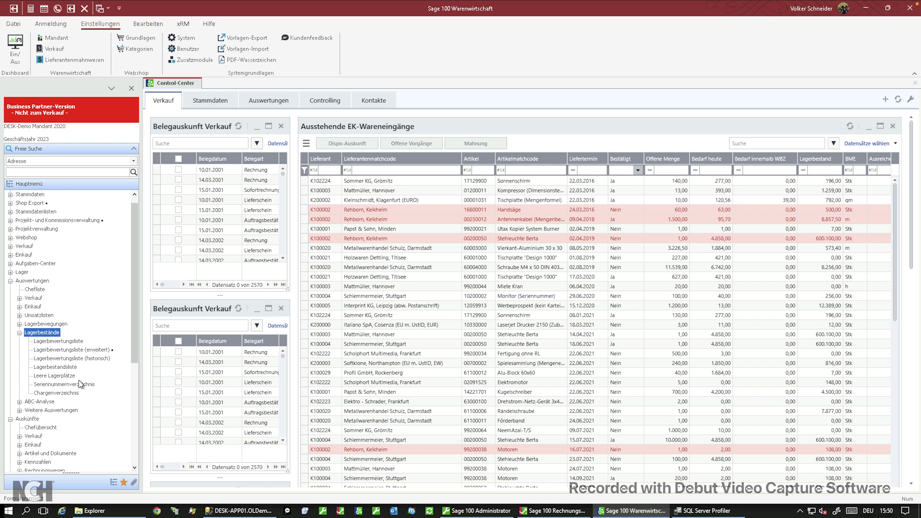
click(19, 333)
scroll(45, 367, down, 3)
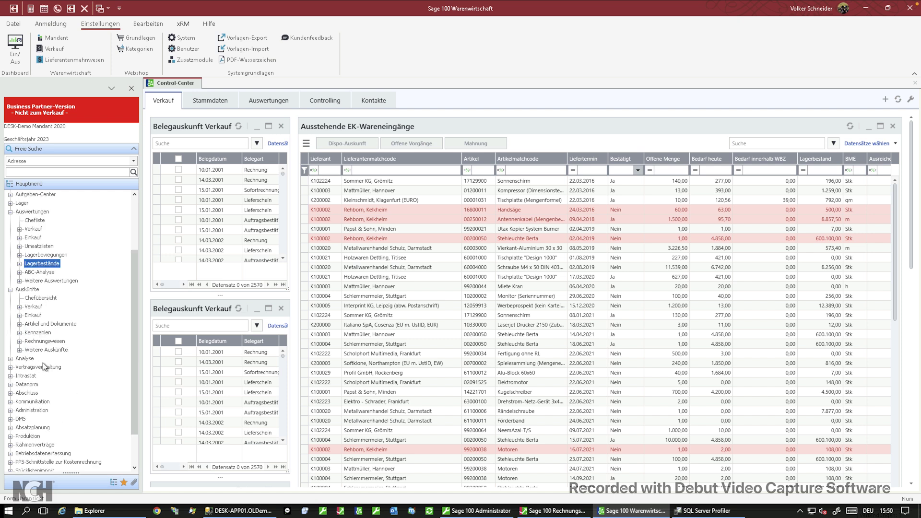
Step: View the Bankenauskunft from the Rechnungswesen group under Auskünfte and close it
click(19, 341)
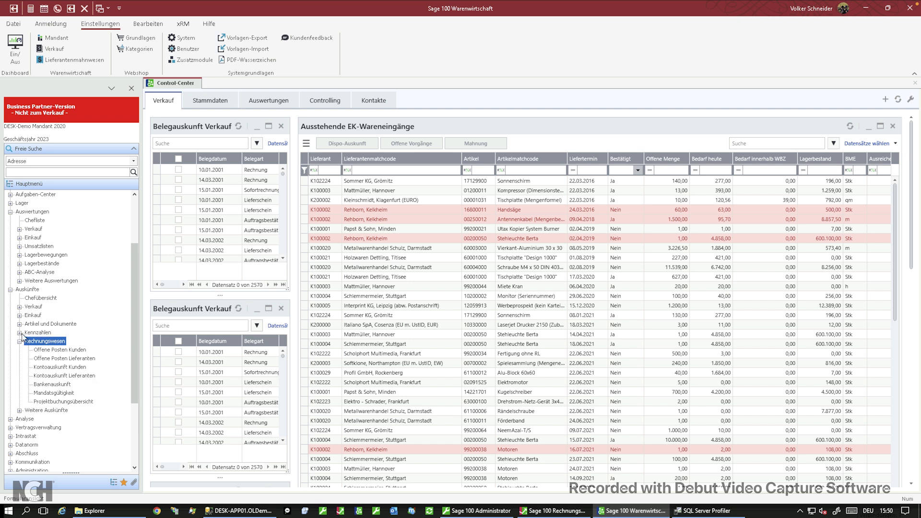
click(55, 352)
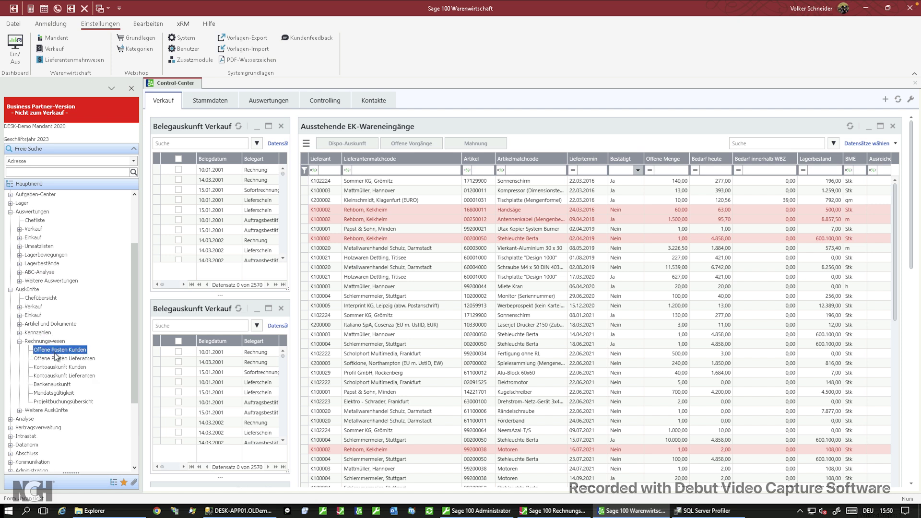
click(76, 360)
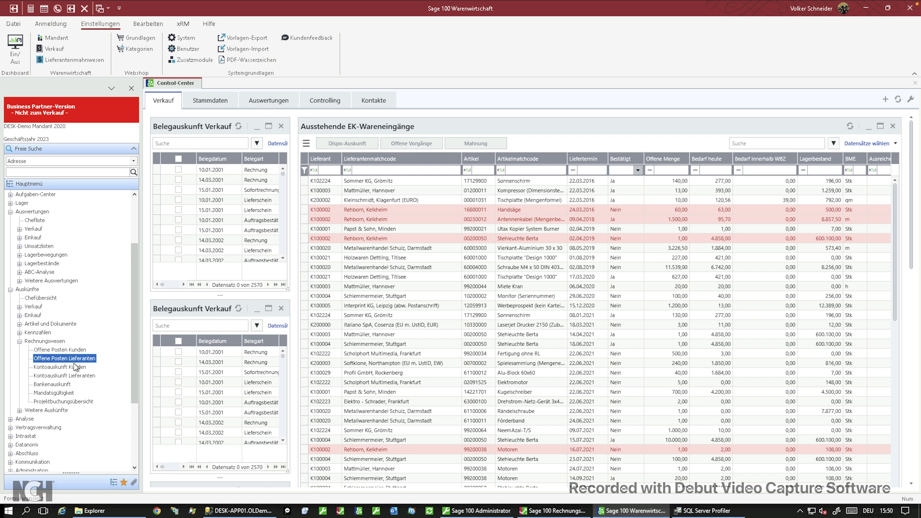
click(52, 384)
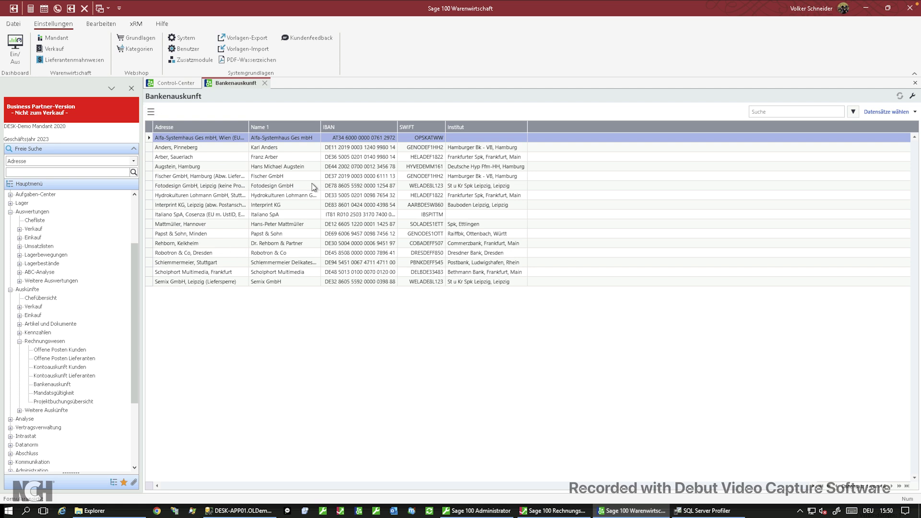
click(265, 80)
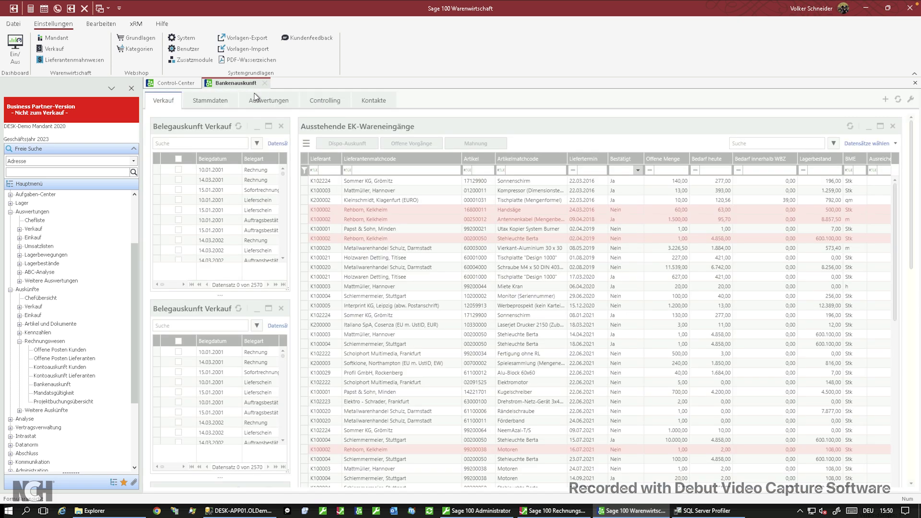
Step: Look through the Artikel und Dokumente entries under Auskünfte, and collapse the Rechnungswesen group and the whole Auskünfte branch
click(43, 375)
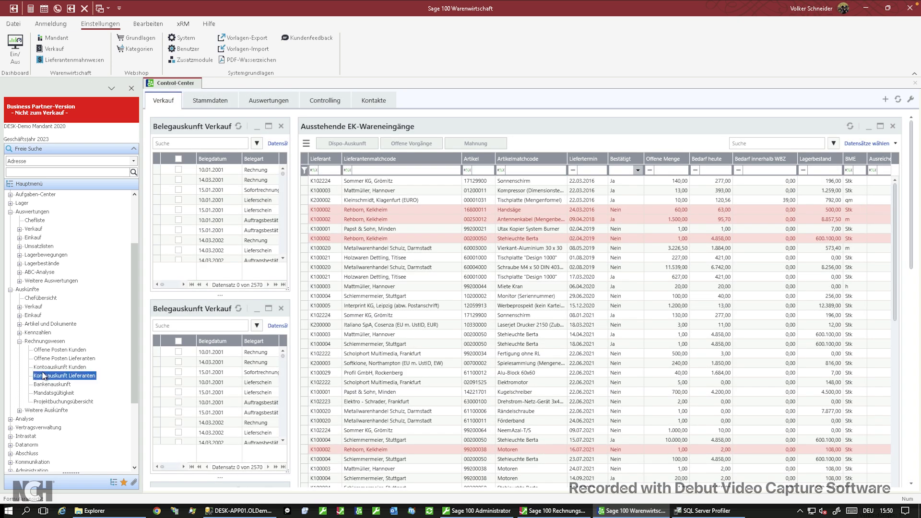
click(20, 341)
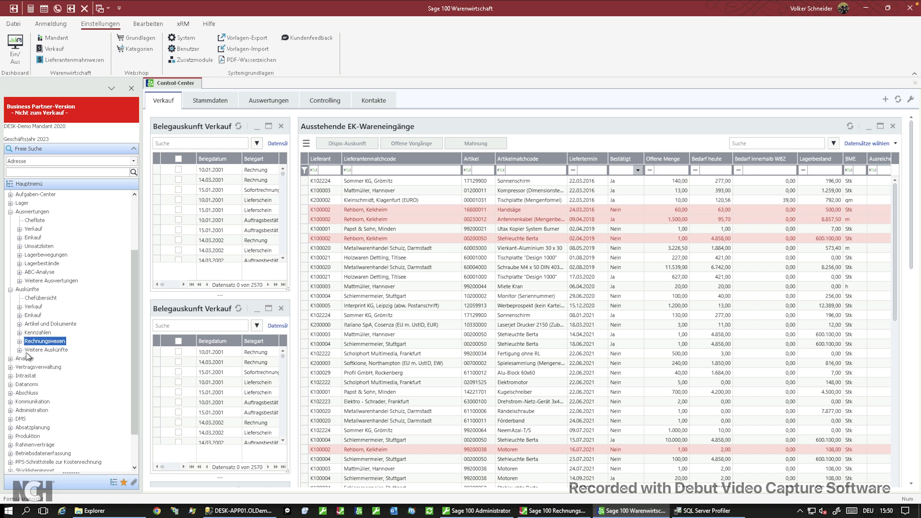
click(20, 325)
click(20, 324)
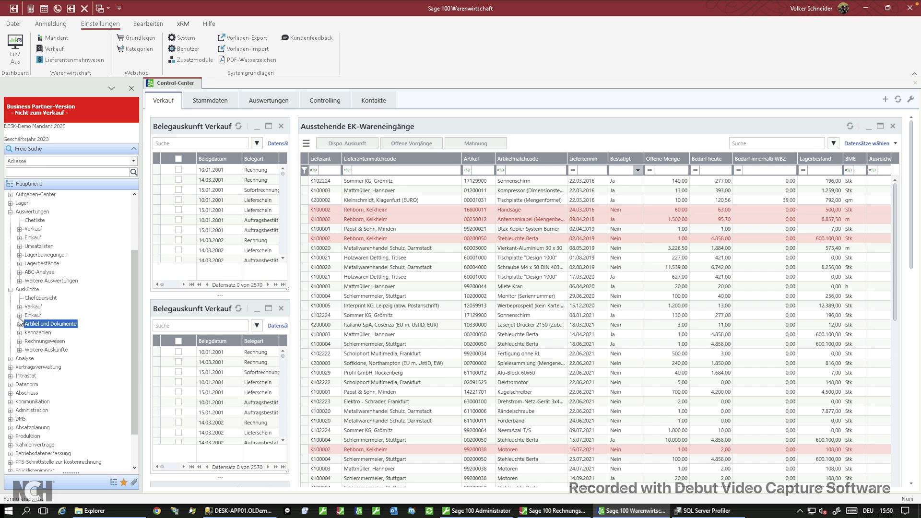
click(19, 325)
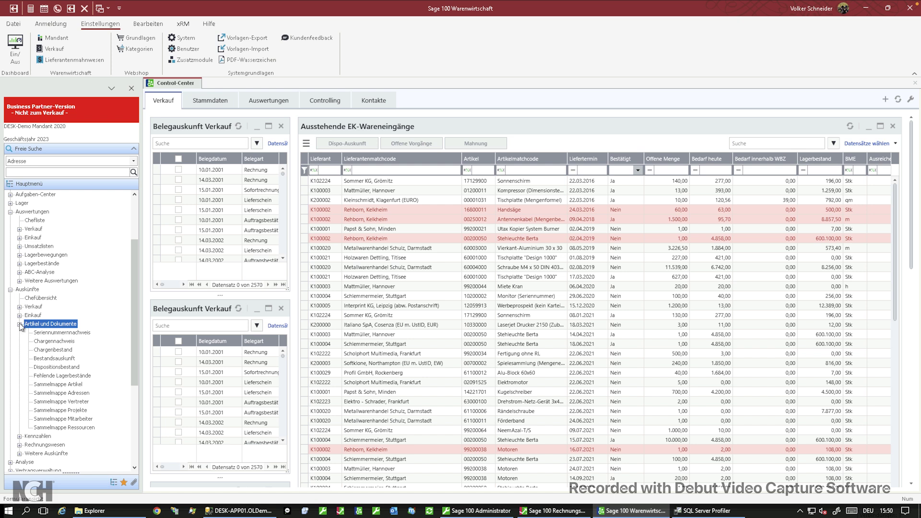
click(19, 324)
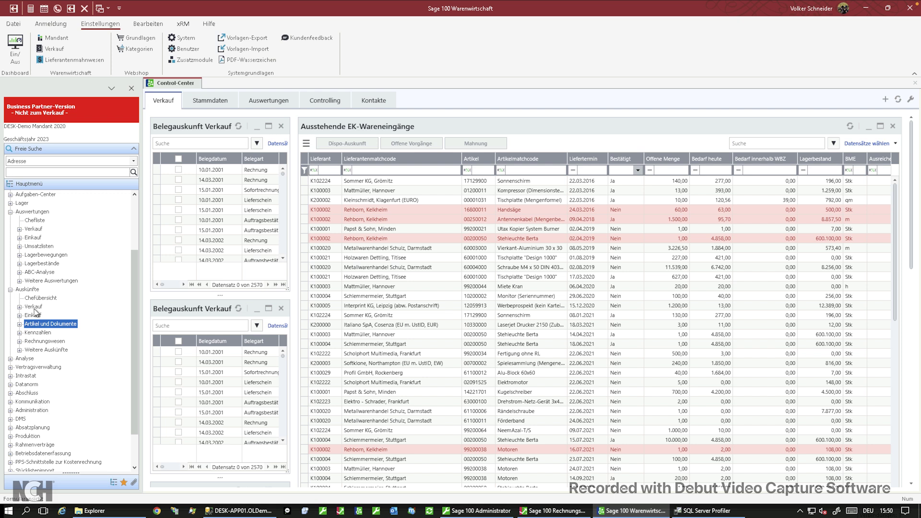
click(10, 289)
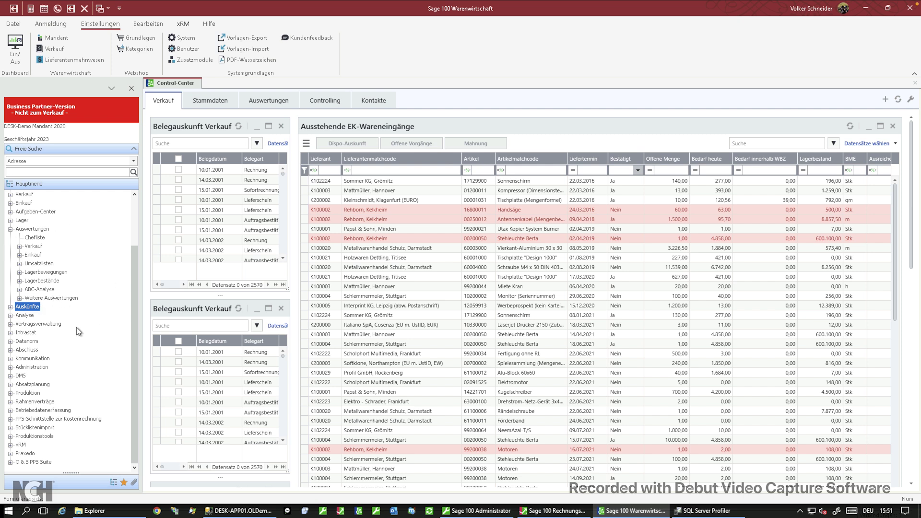
Step: Look through the Analyse group and open the Verkaufsanalyse
click(10, 316)
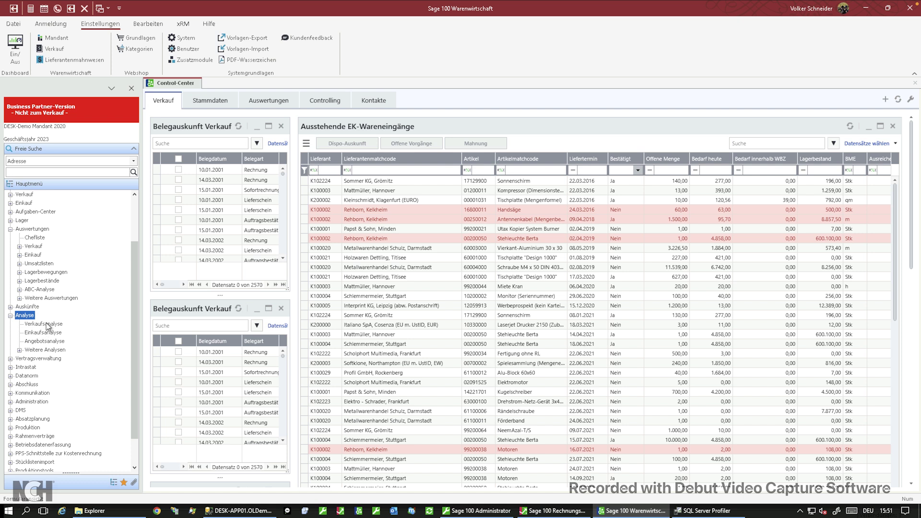
click(47, 325)
click(44, 341)
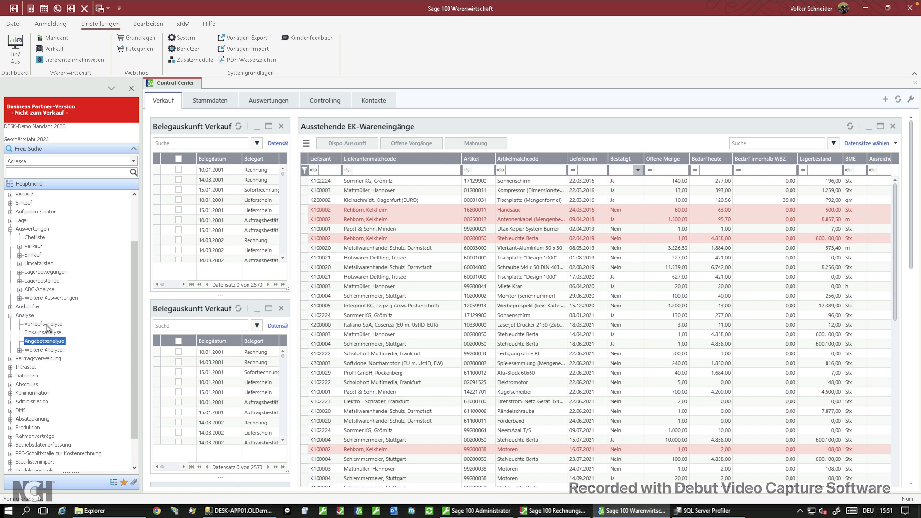
double_click(43, 324)
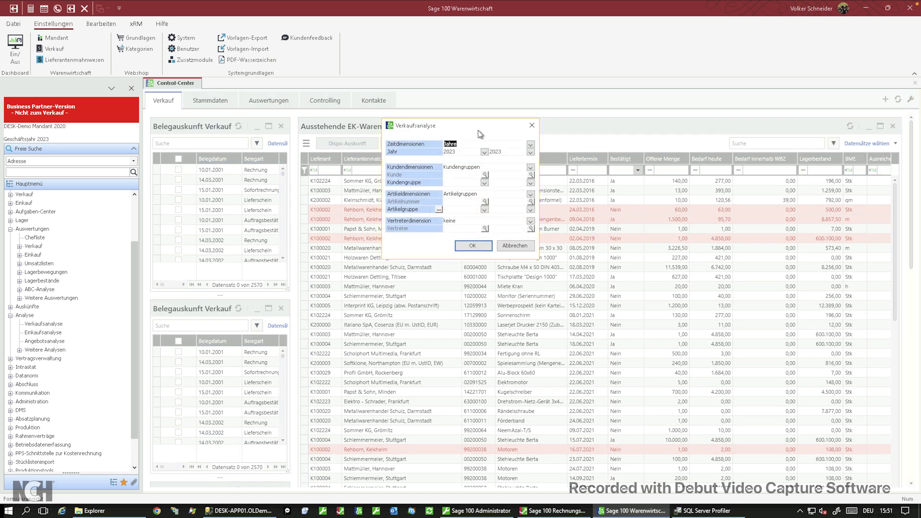
Step: Run the Verkaufsanalyse with the customer dimension Kunden und Kundengruppen and the article dimension Artikel und Artikelgruppen
click(529, 167)
click(484, 188)
click(530, 194)
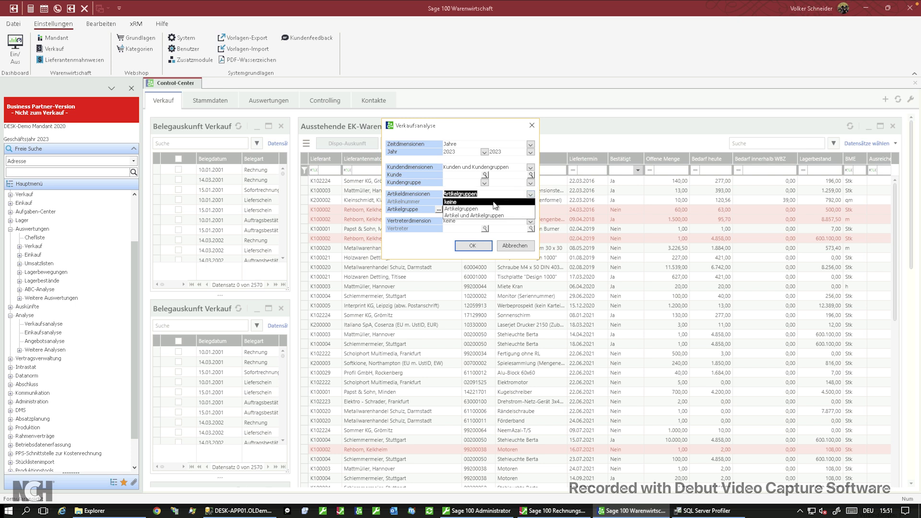
click(484, 216)
click(470, 246)
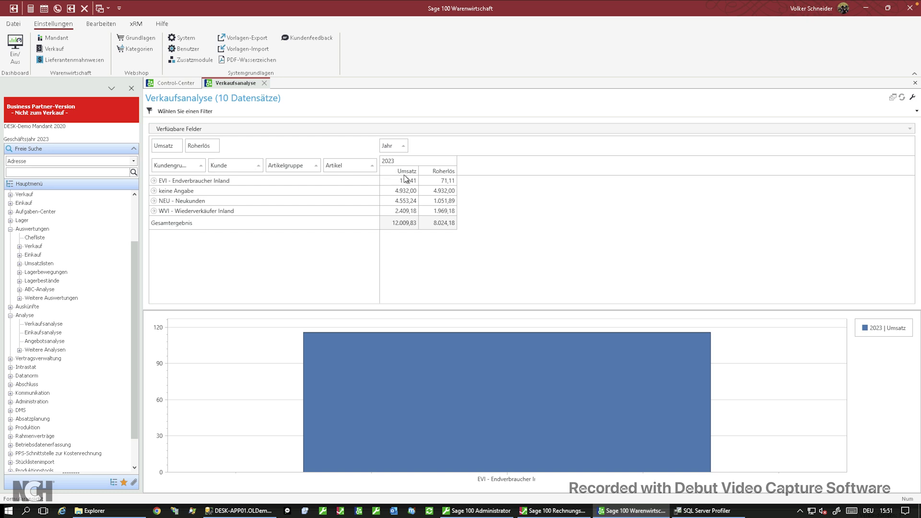
Step: Move the Kundengruppe field from the pivot table's rows to its data fields and widen the Kunde column
click(410, 200)
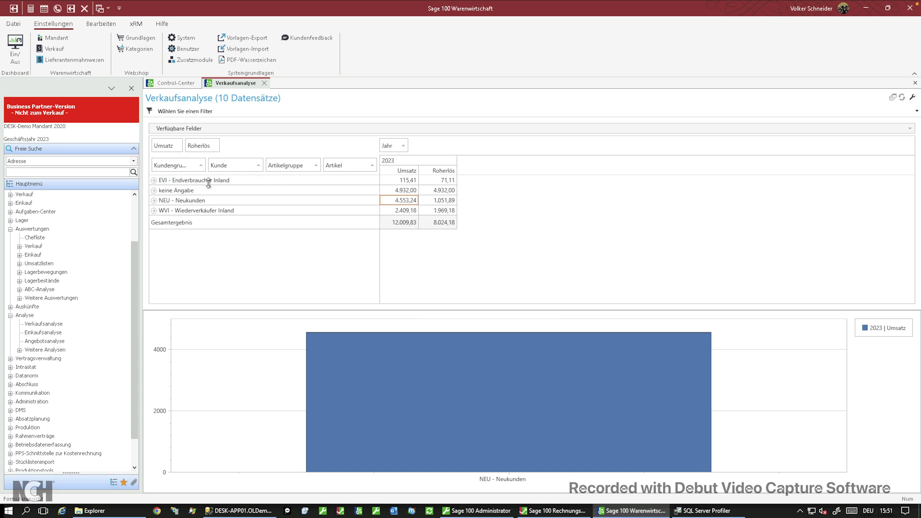
mouse_move(189, 168)
mouse_down()
mouse_move(249, 140)
mouse_move(218, 167)
mouse_move(177, 174)
mouse_up()
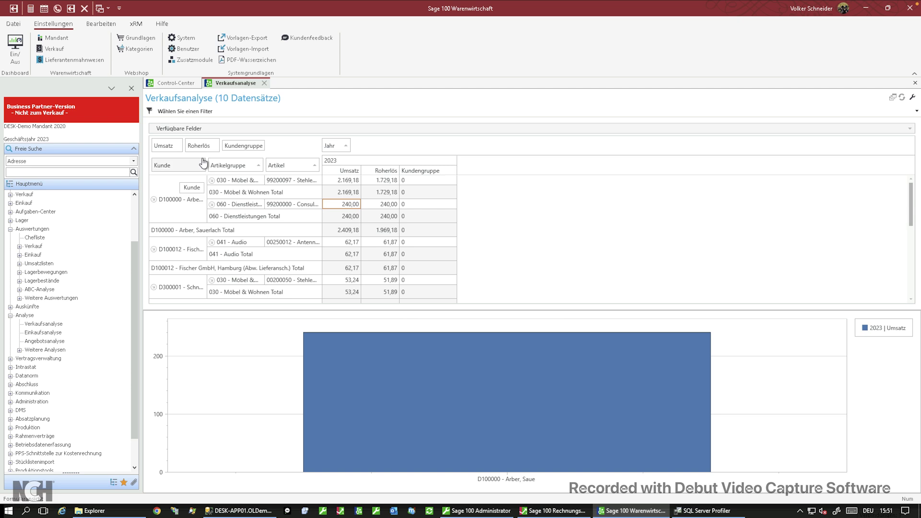
drag(206, 184, 251, 184)
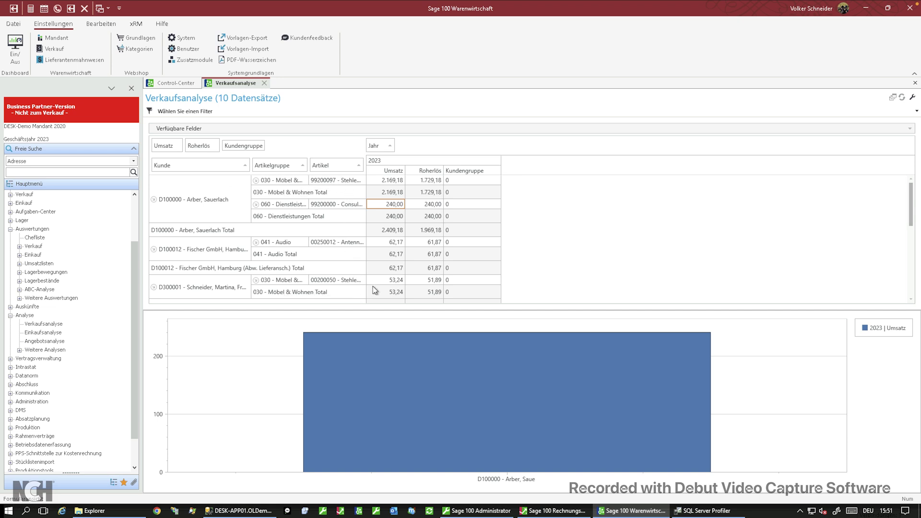
Step: Review the sales by customer, remove the Artikelgruppe and Kundengruppe fields from the pivot table, and close the Verkaufsanalyse
scroll(375, 290, down, 3)
scroll(374, 290, down, 3)
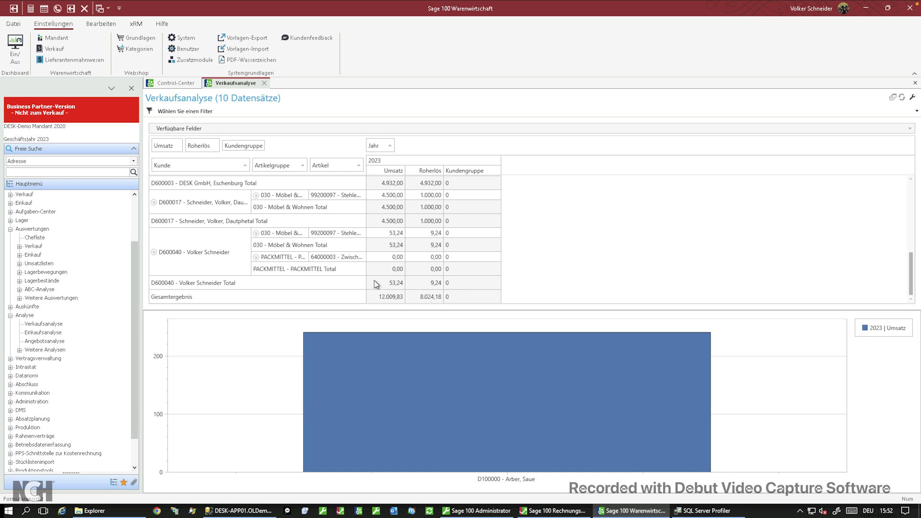
scroll(374, 284, up, 6)
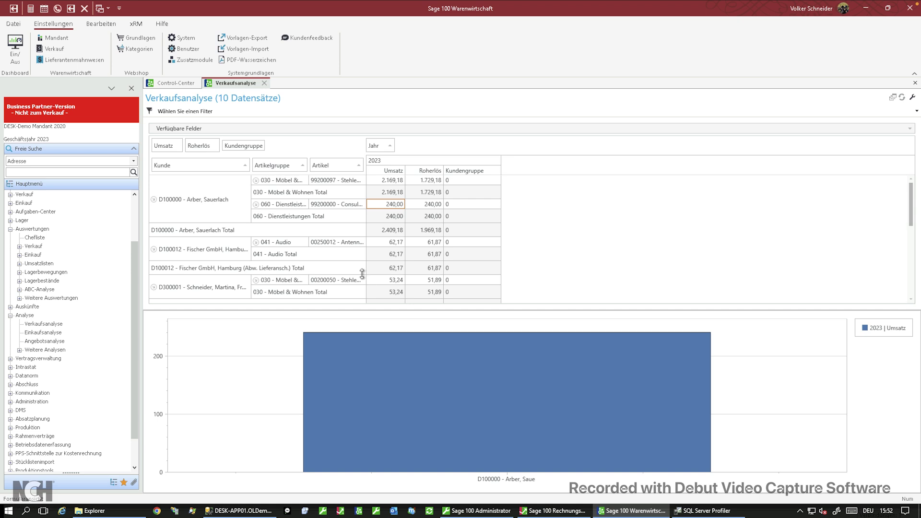
drag(274, 163, 230, 134)
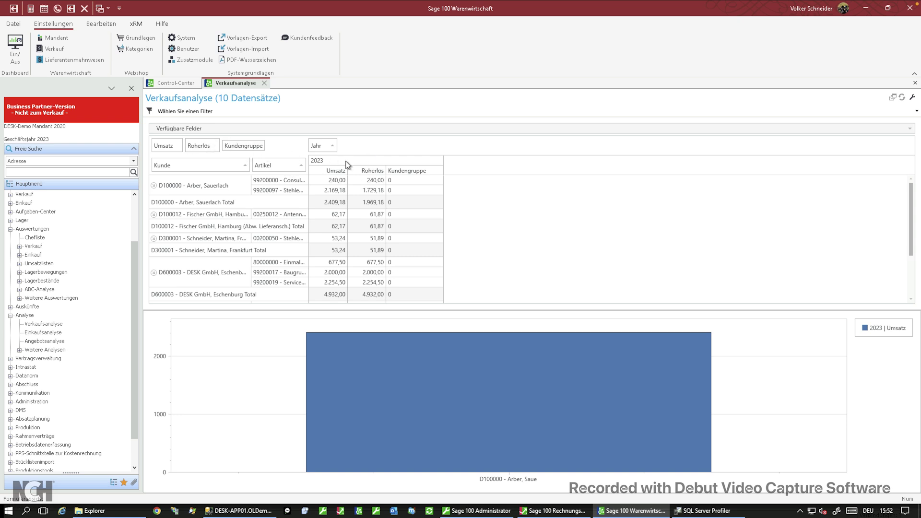
click(419, 172)
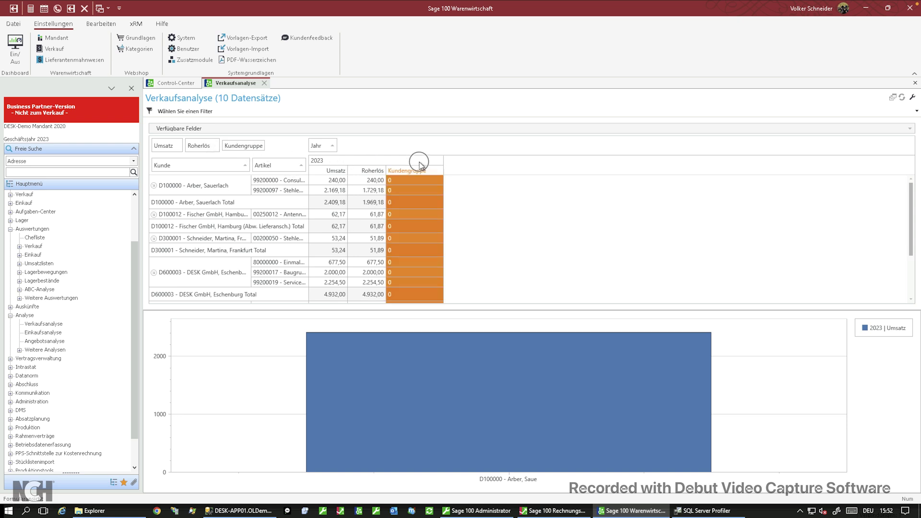
click(412, 162)
drag(247, 145, 254, 128)
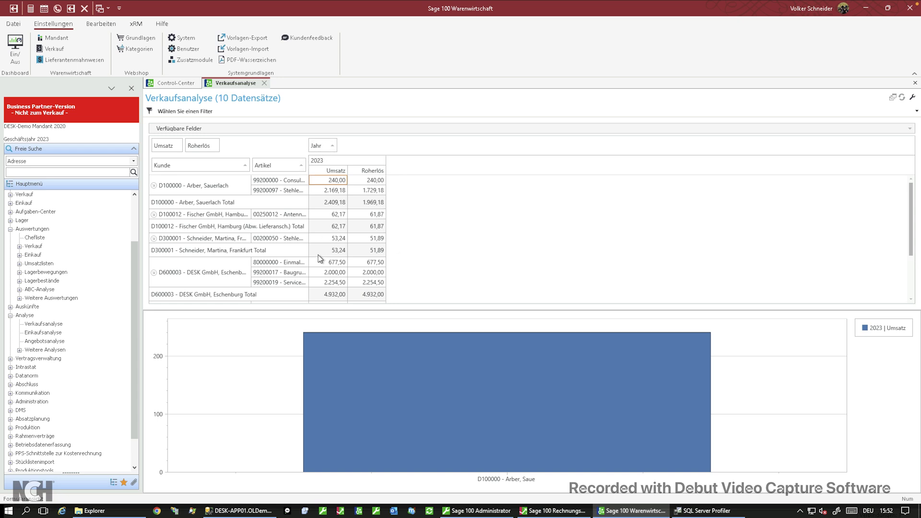
click(914, 84)
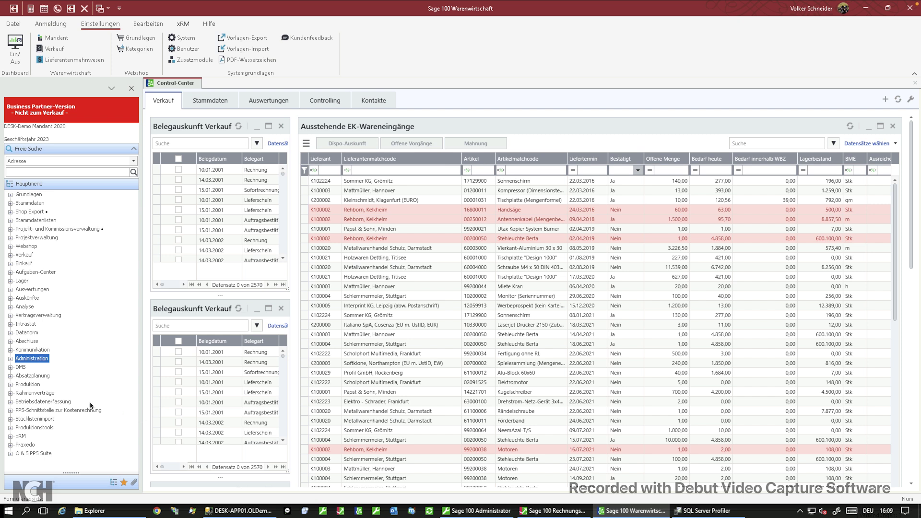
Step: Expand Auskünfte and look through the Qualitätsperspektive entries under Kennzahlen, collapsing that group again
click(11, 298)
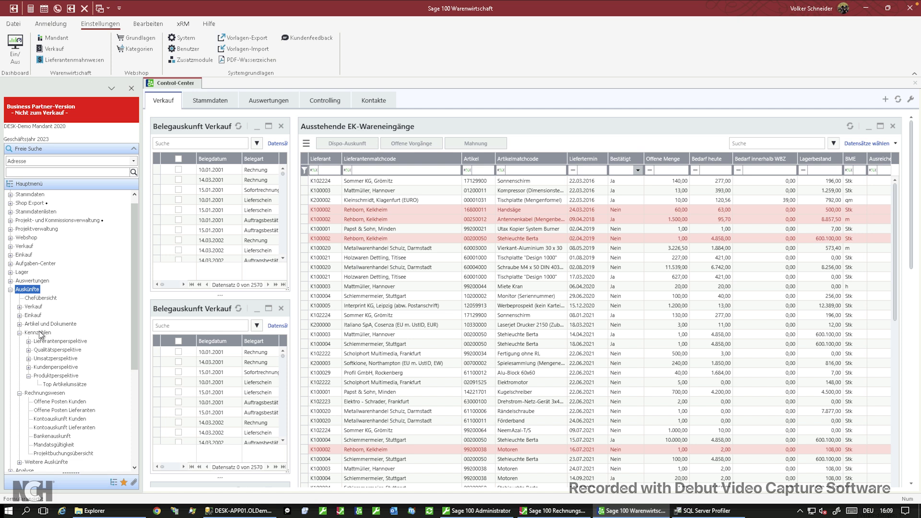
click(37, 334)
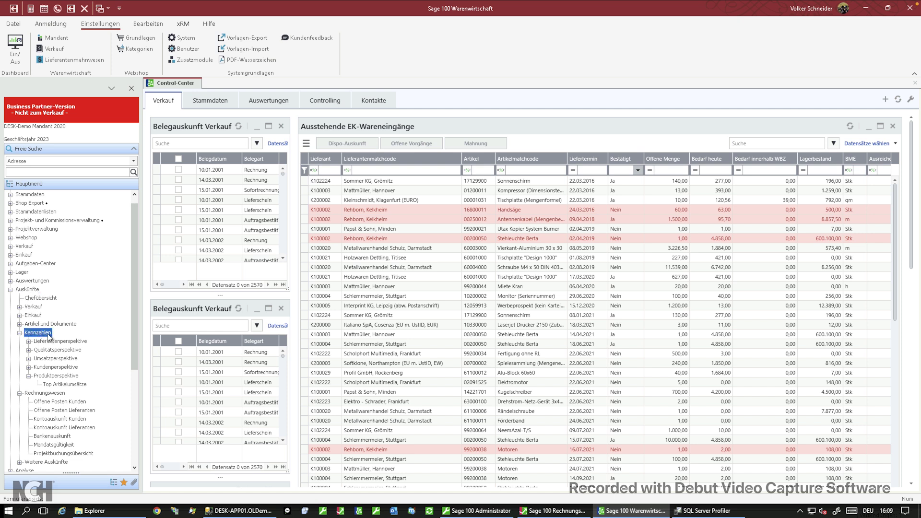
click(31, 350)
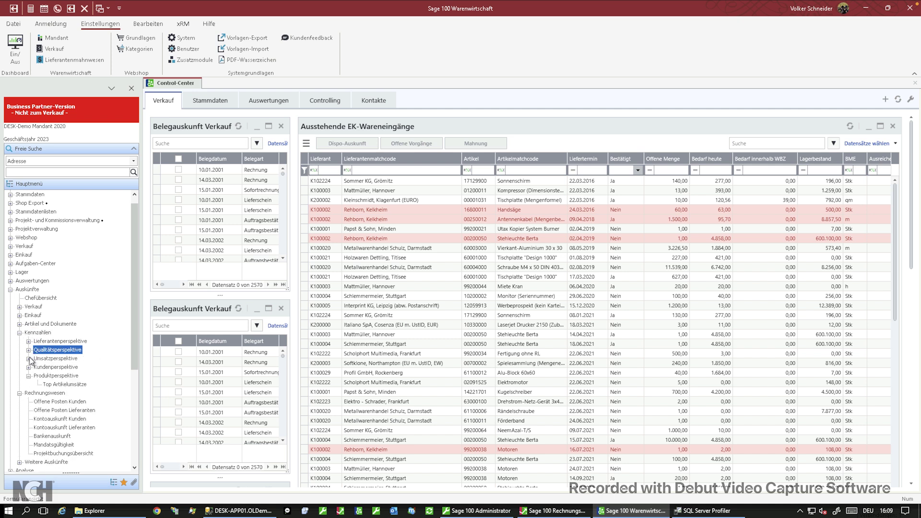
click(28, 350)
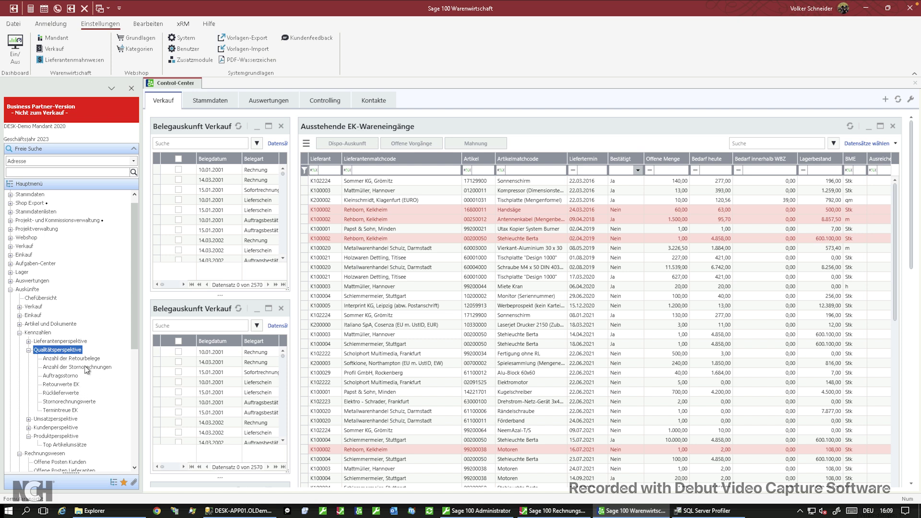
click(29, 350)
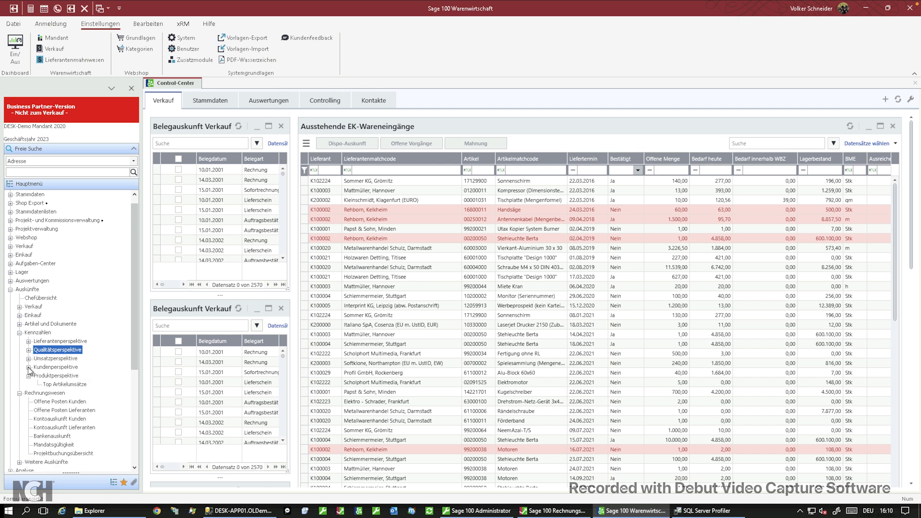
Step: Look through the Umsatzperspektive key figures under Kennzahlen and expand the Kundenperspektive
click(29, 359)
click(69, 375)
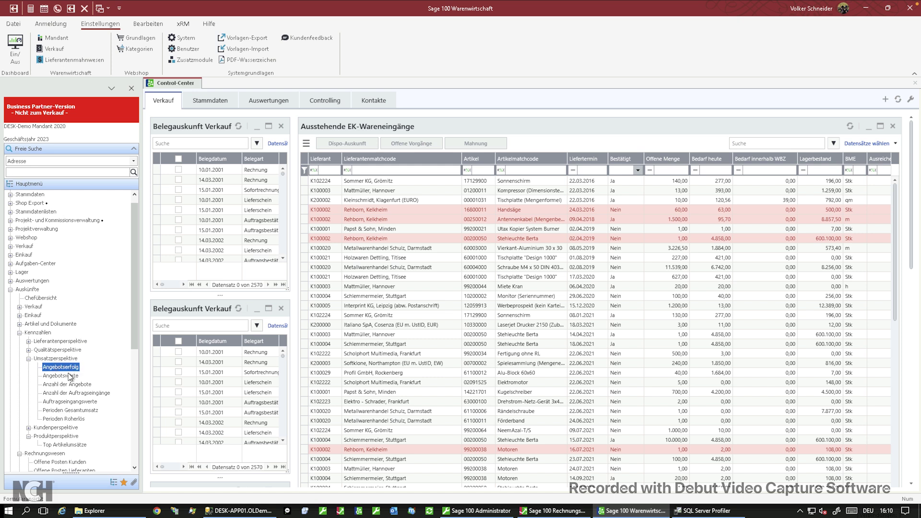
click(70, 385)
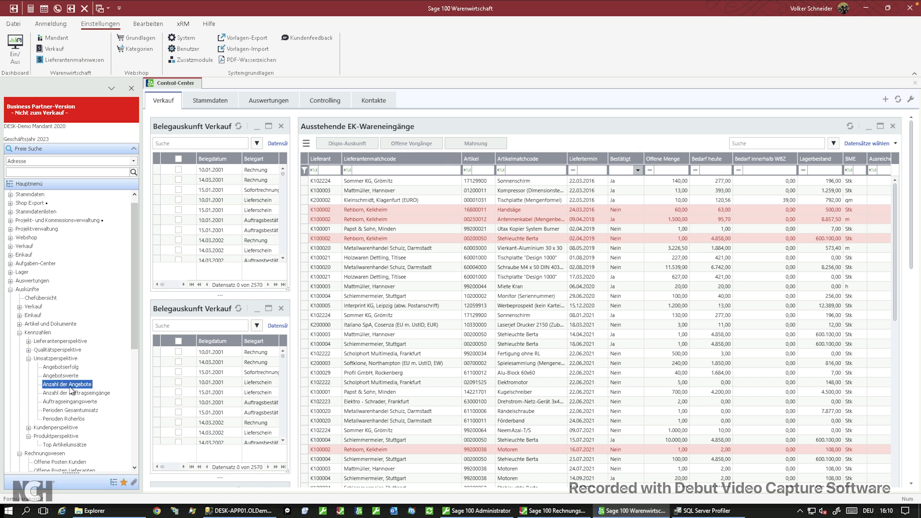
click(65, 409)
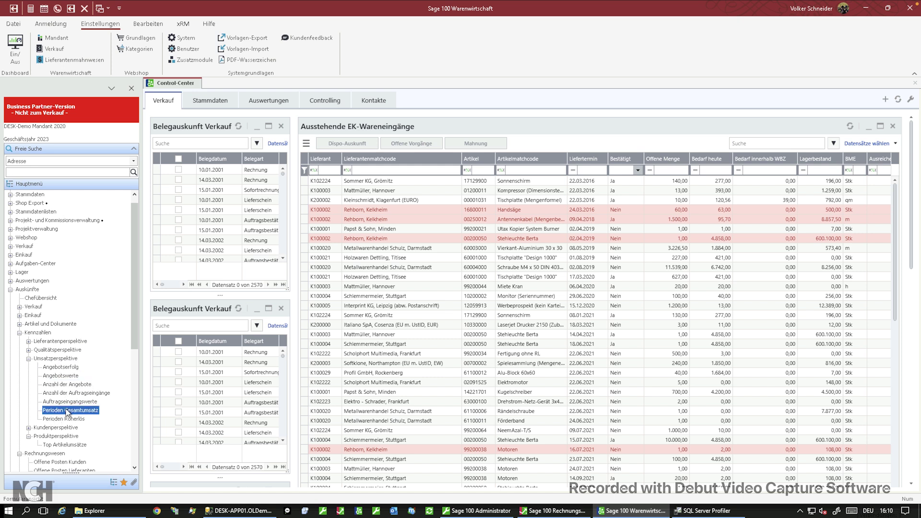
click(29, 427)
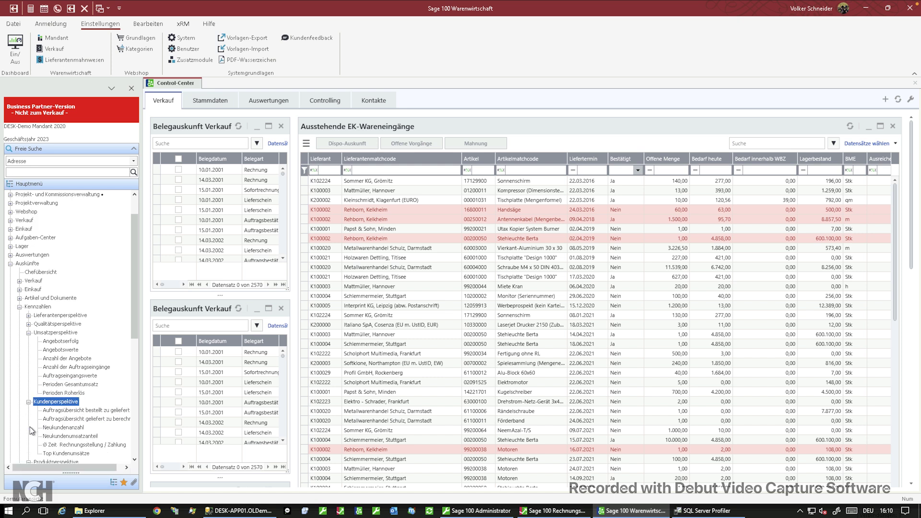
Step: Open the Perioden Gesamtumsatz key figure, switch it to the combined chart and list view, and enlarge the chart area
double_click(67, 384)
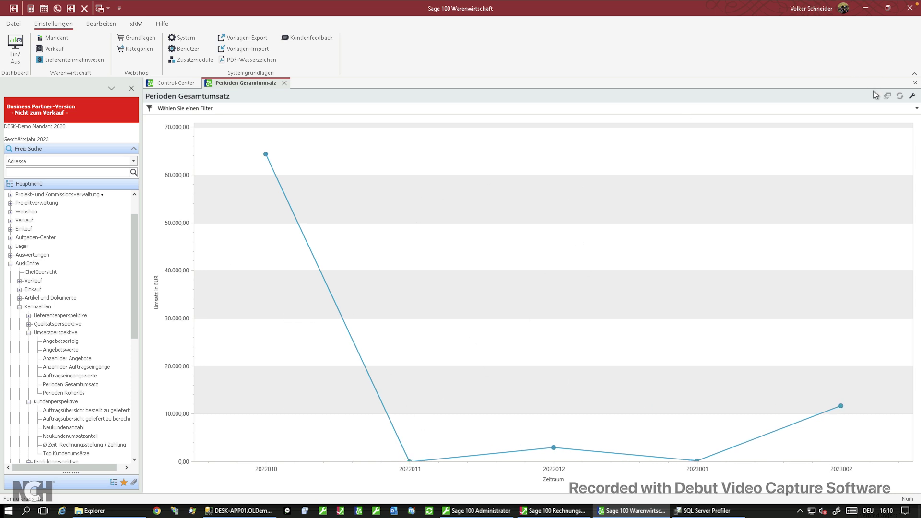
click(887, 97)
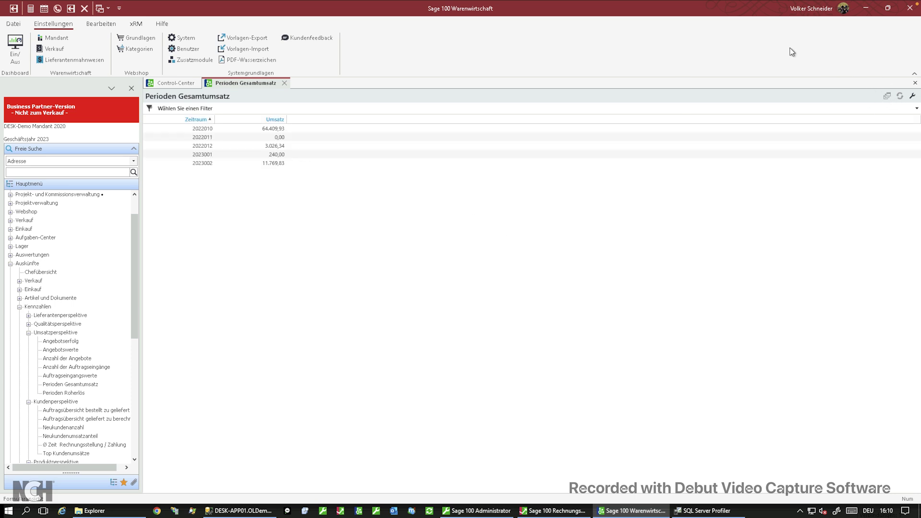
click(886, 98)
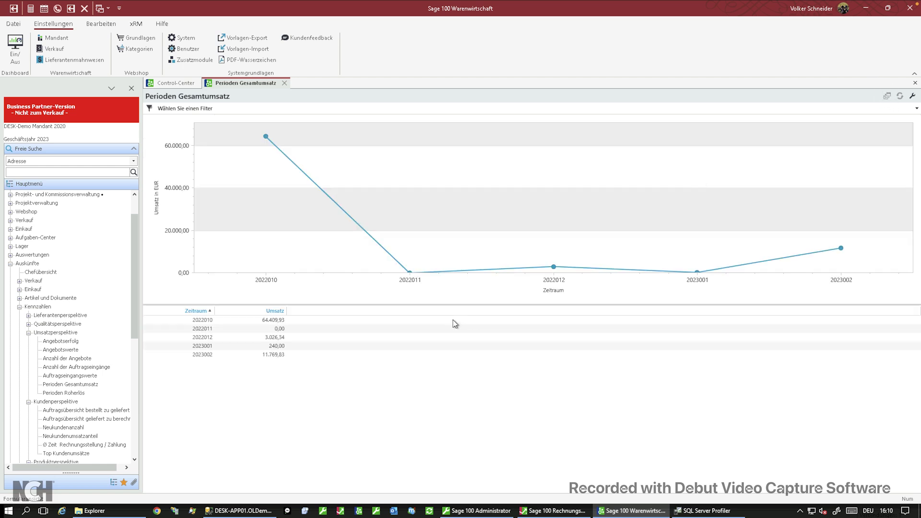
drag(496, 303, 498, 325)
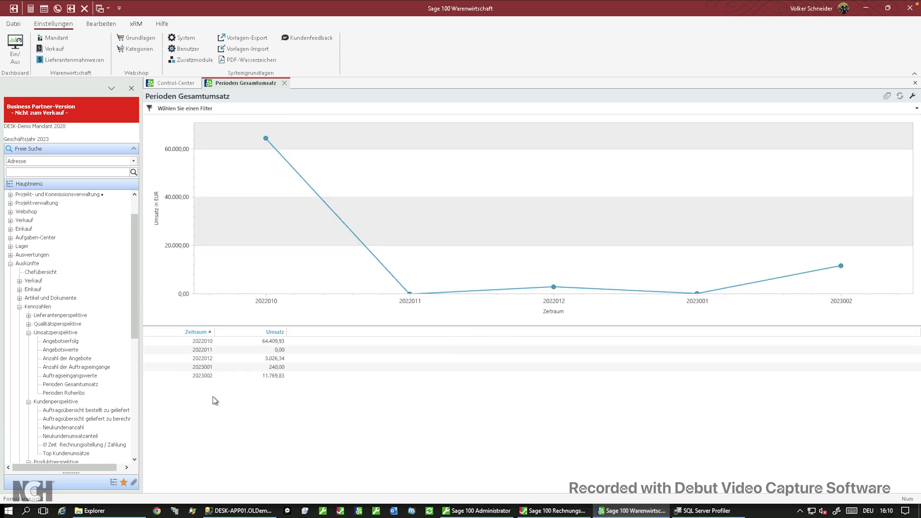
Step: Set the number of periods in the chart's time axis configuration to 12 and apply it
right_click(338, 159)
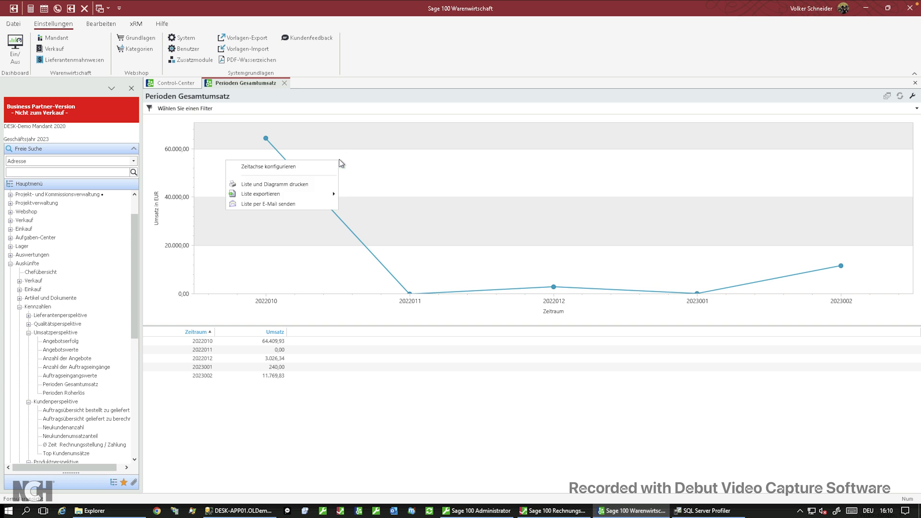
click(297, 166)
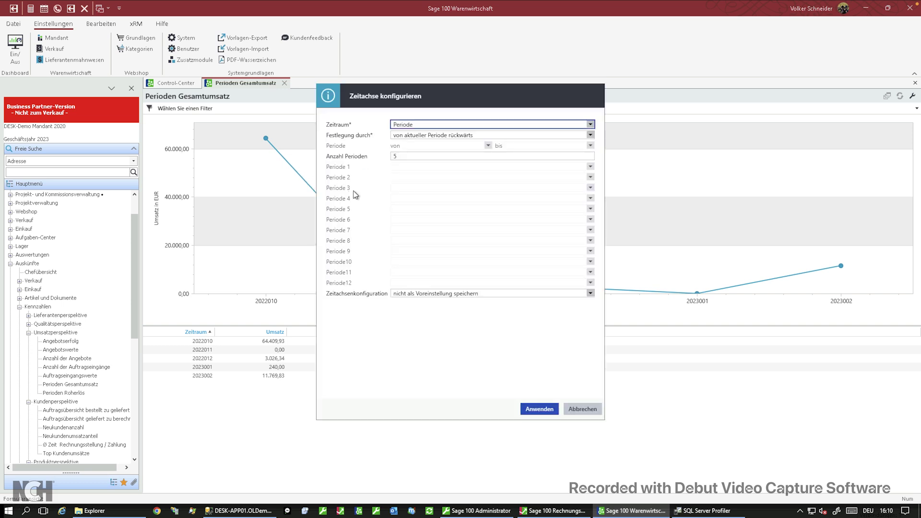
drag(426, 152, 369, 154)
text(12)
key(Tab)
click(529, 413)
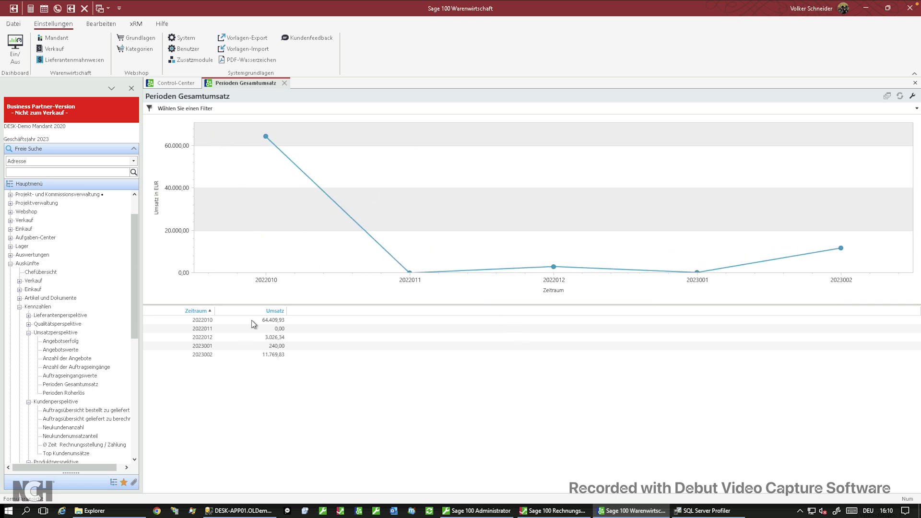
Step: Reopen the time axis configuration, change the saving option for the Zeitachsenkonfiguration, and apply it with 12 periods counted back from the current one
right_click(338, 157)
click(329, 160)
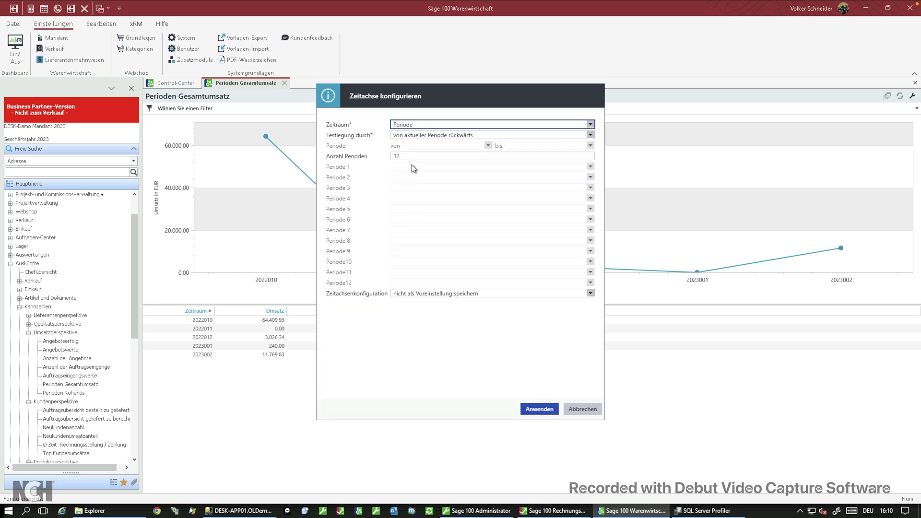
click(444, 137)
click(443, 138)
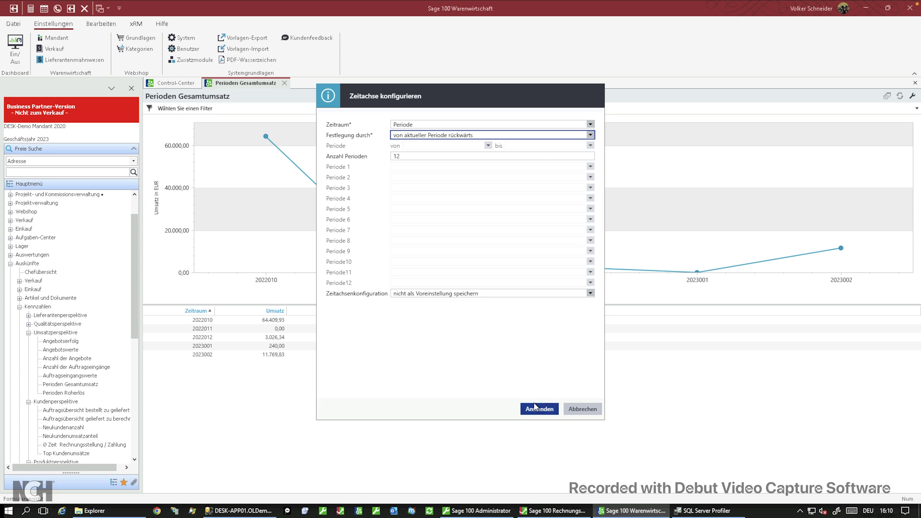
click(451, 294)
click(446, 314)
click(540, 409)
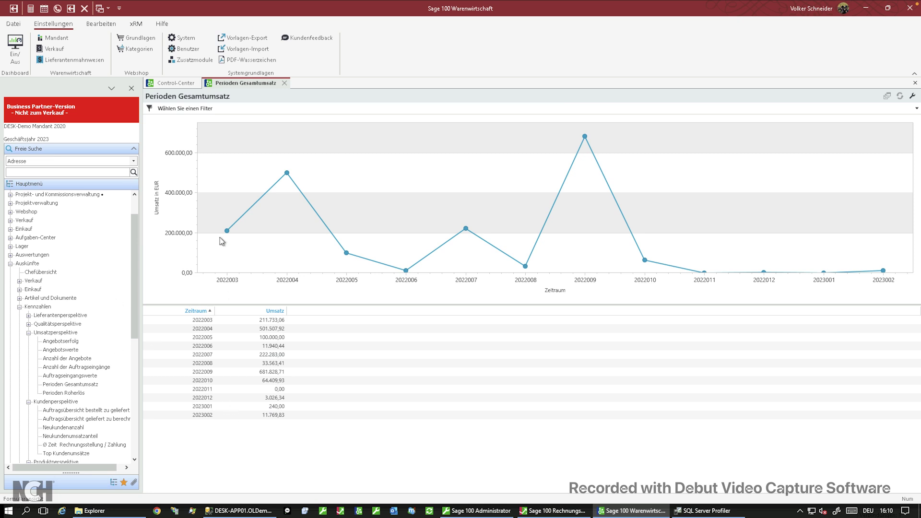
Step: Close Perioden Gesamtumsatz and collapse the Kennzahlen and Rechnungswesen groups under Auskünfte
click(283, 84)
click(20, 306)
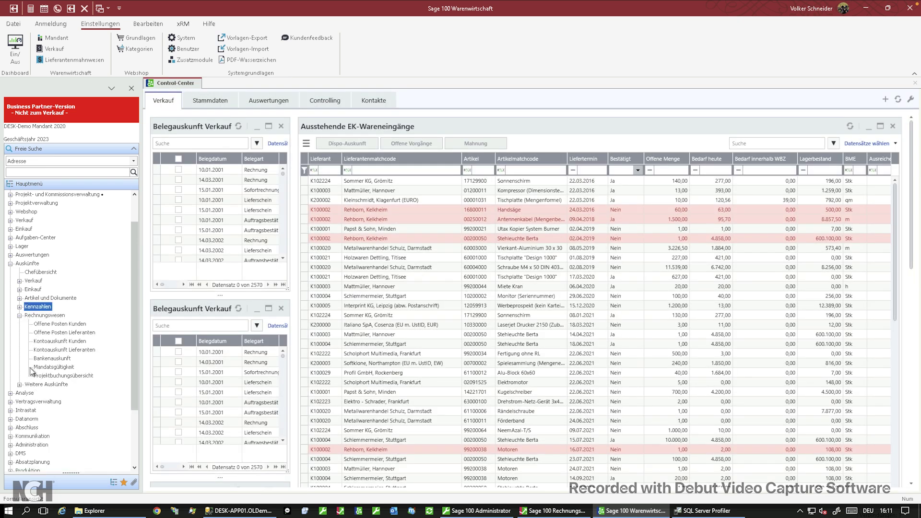
click(20, 315)
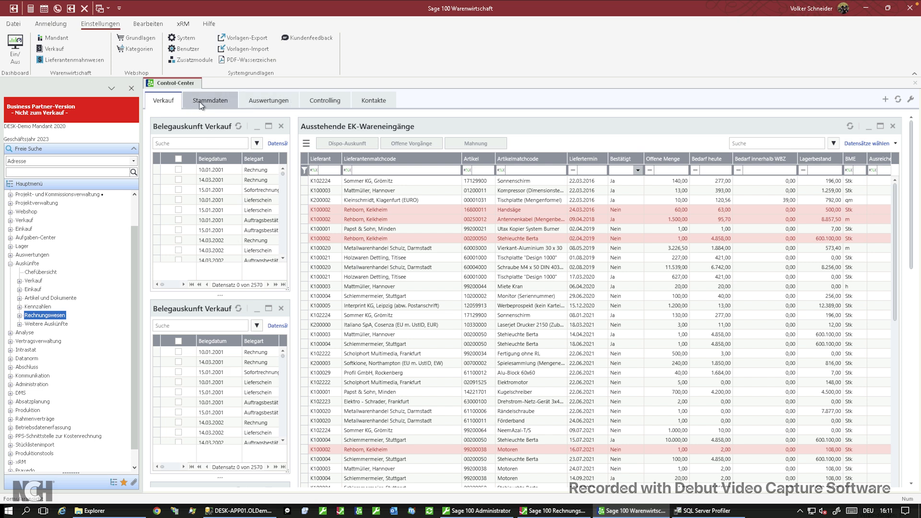
Step: Add the Neukundenanzahl key figure from Kennzahlen / Kundenperspektive to the Auswertungen page of the Control-Center
click(277, 100)
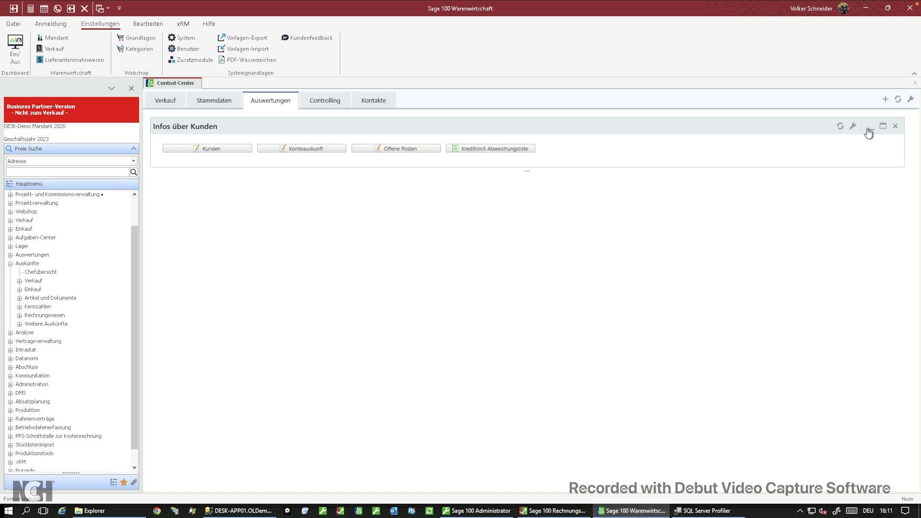
click(885, 99)
click(486, 223)
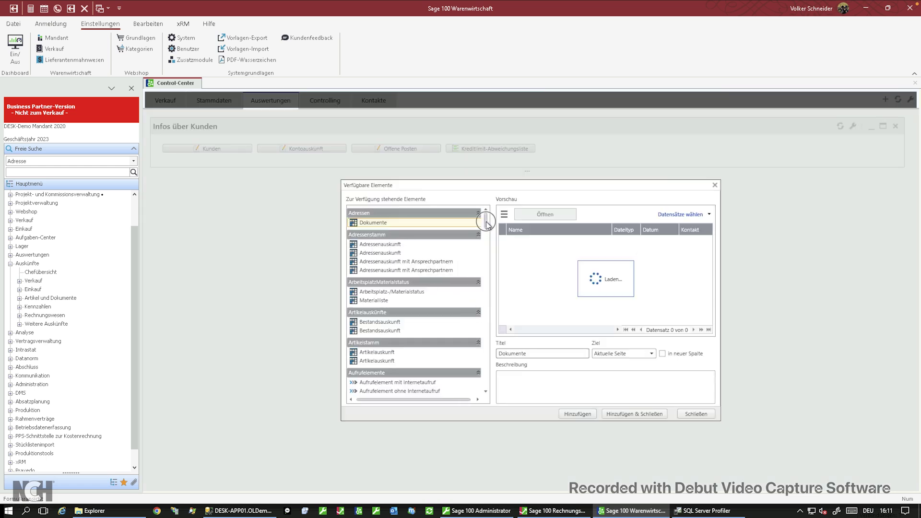
scroll(486, 226, down, 4)
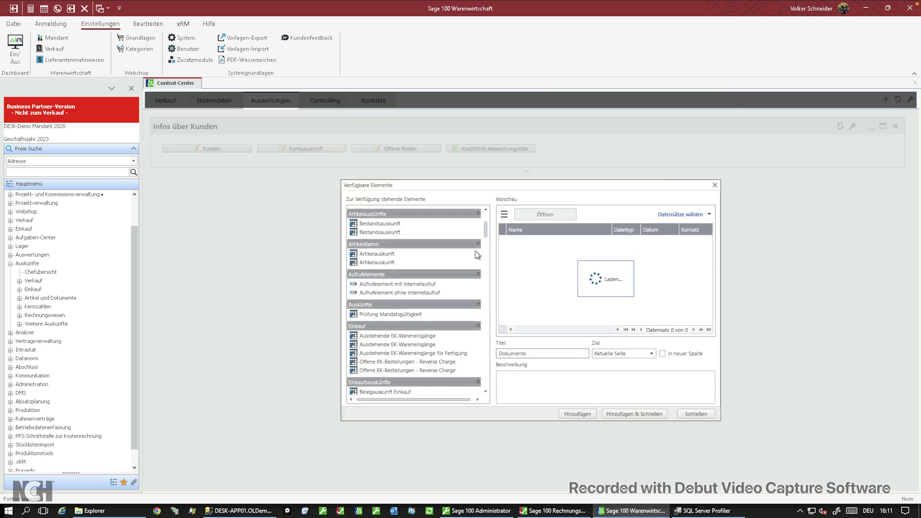
scroll(437, 338, down, 2)
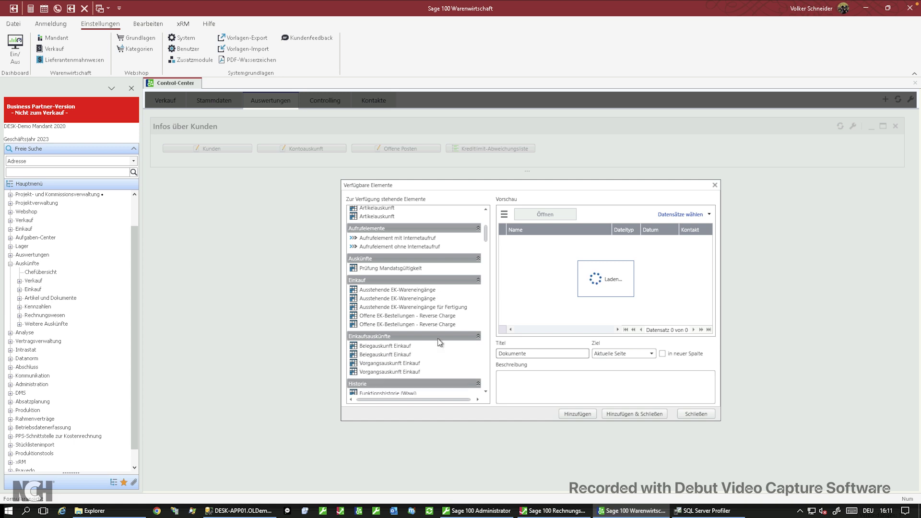
scroll(437, 341, down, 6)
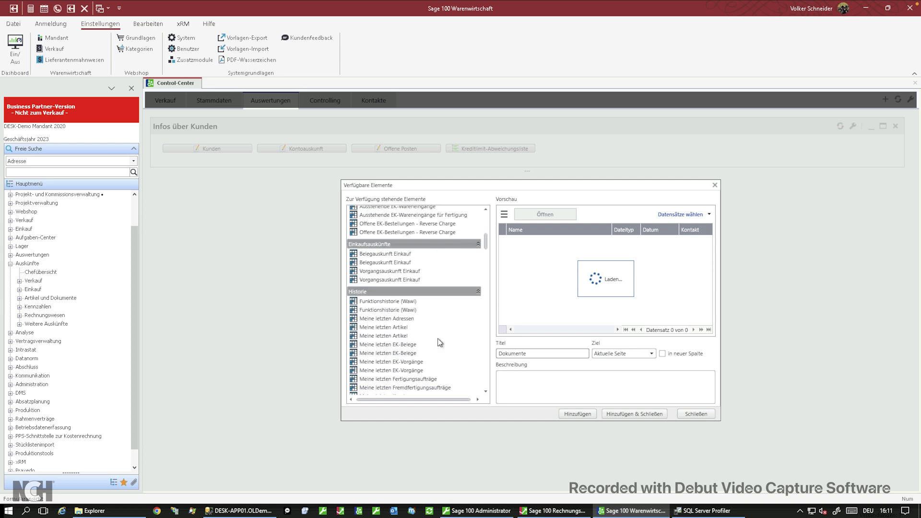
scroll(445, 340, down, 1)
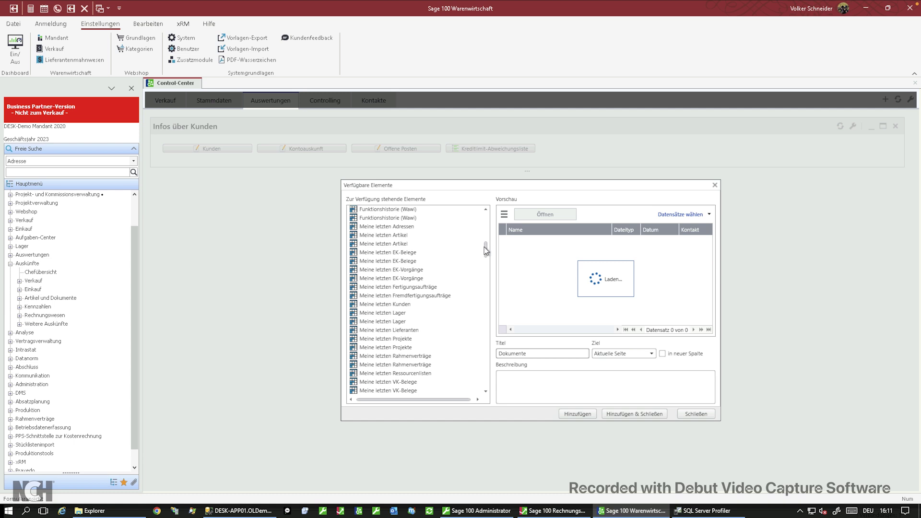
scroll(485, 249, up, 3)
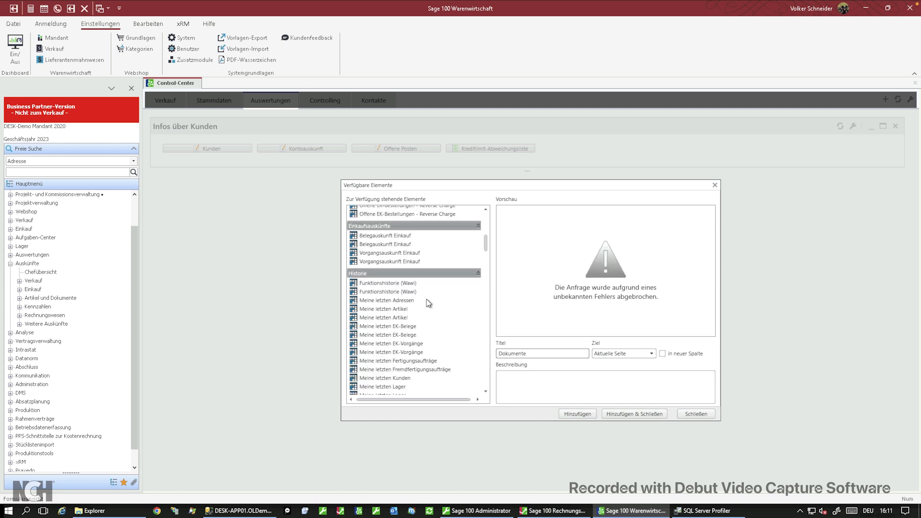
scroll(433, 353, down, 3)
scroll(433, 354, down, 8)
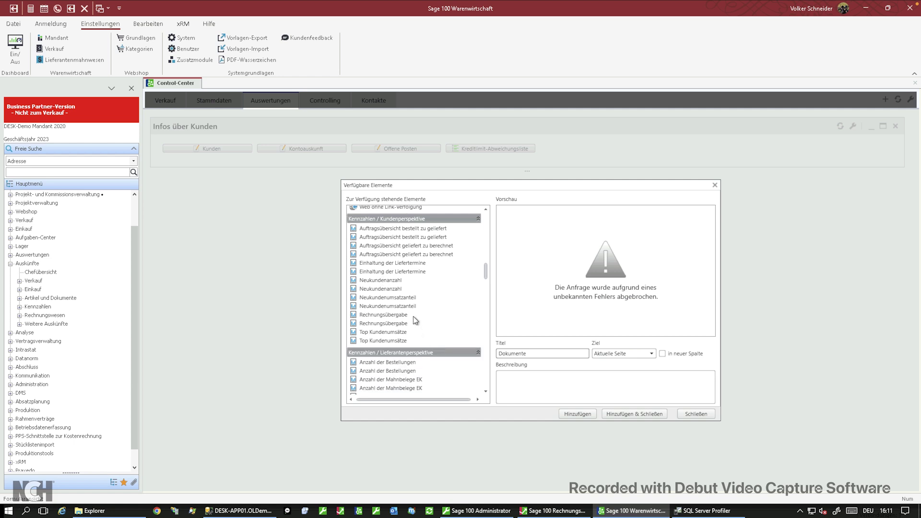
click(402, 290)
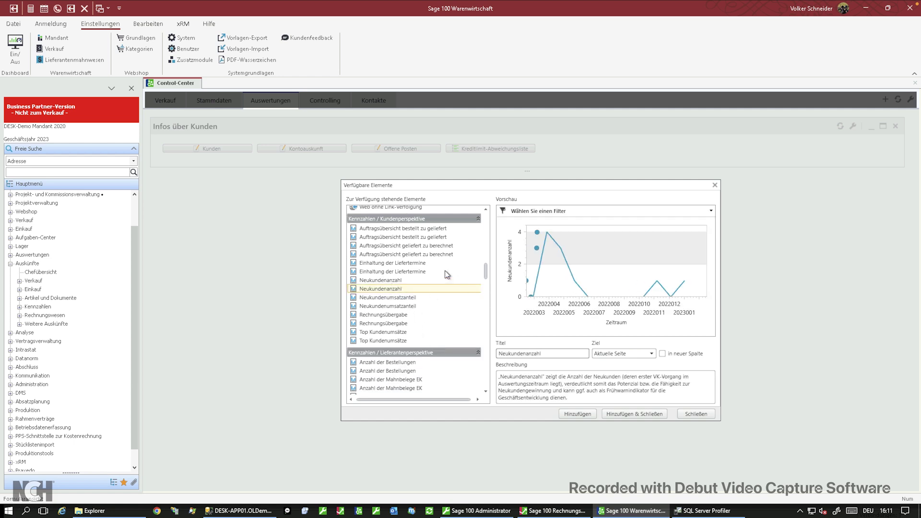
click(634, 414)
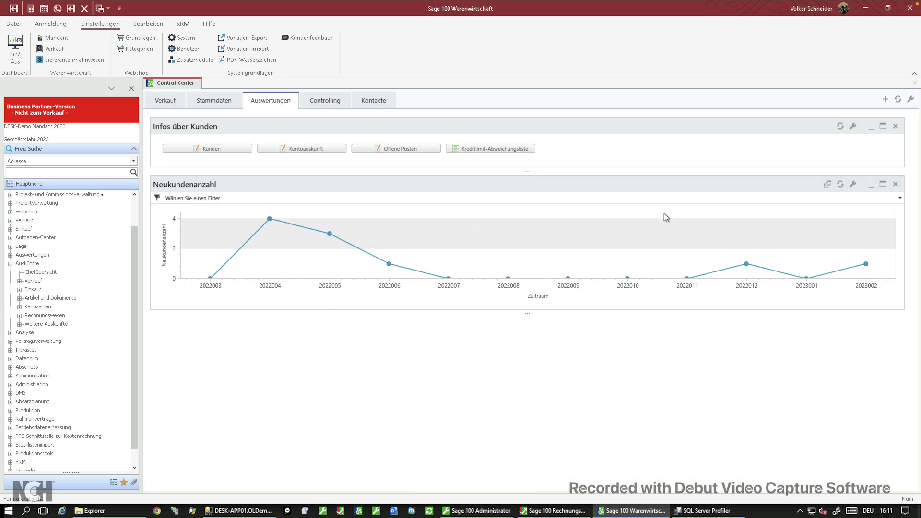
Step: Show the Neukundenanzahl element as a combined chart and list with a taller area, and collapse the Auskünfte group
click(828, 185)
click(828, 185)
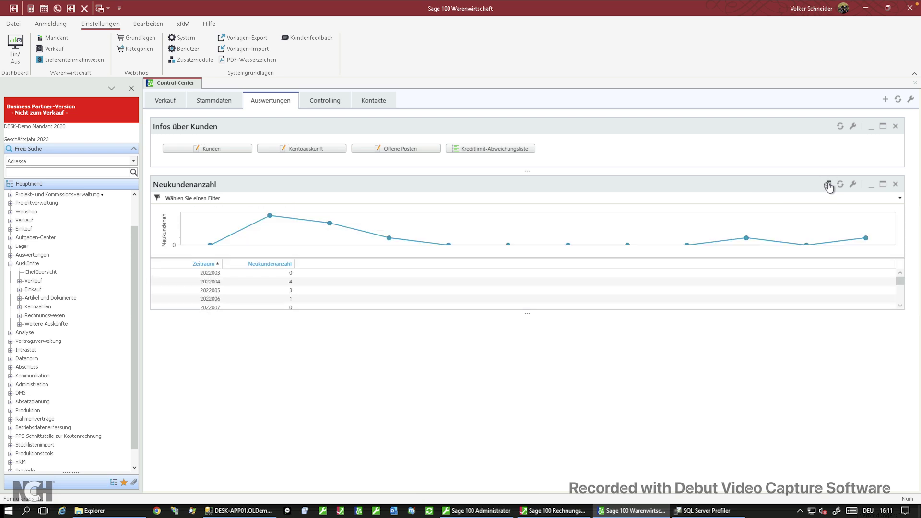
drag(527, 314, 528, 395)
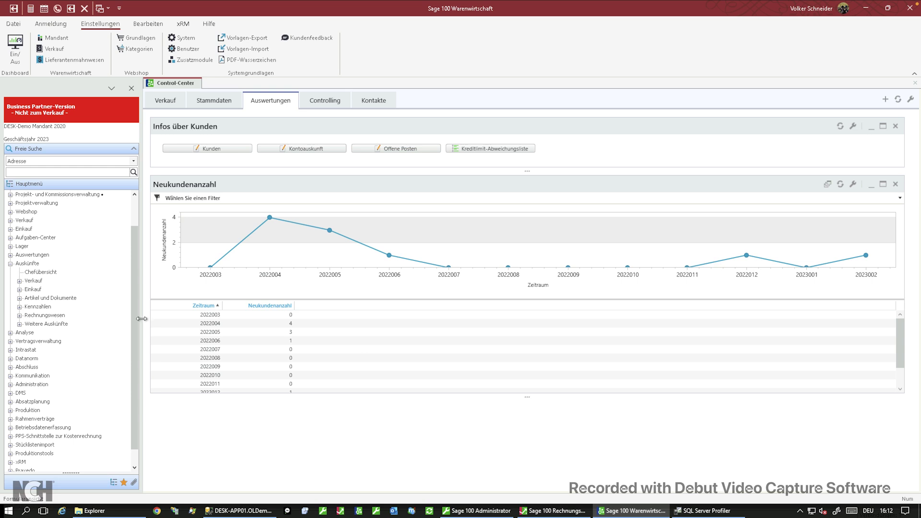
click(11, 264)
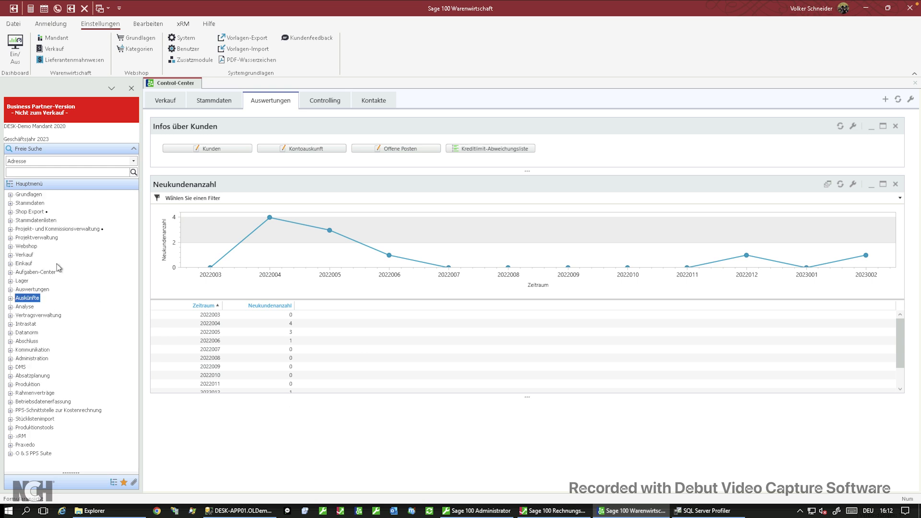
Step: Examine the Lagerwert chart on the Controlling page by highlighting periods 2022010, 2022011 and 2023002 in its list
click(326, 102)
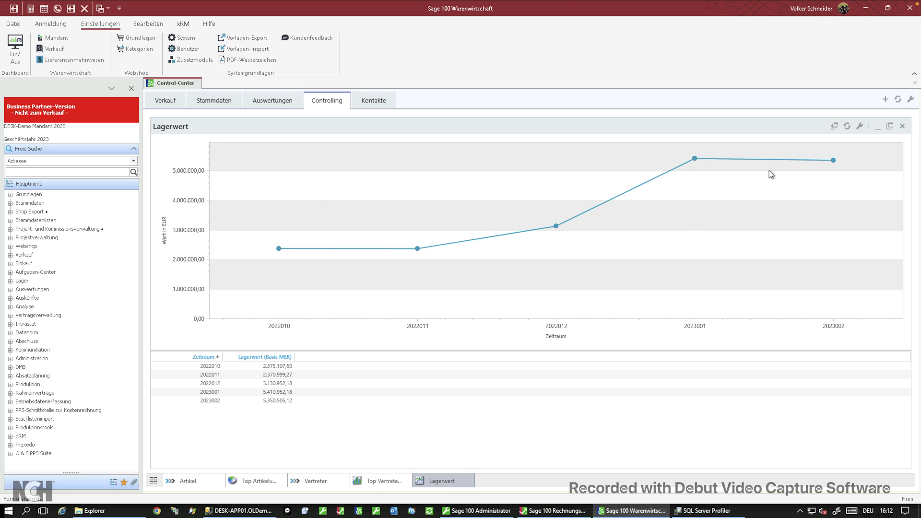
click(240, 366)
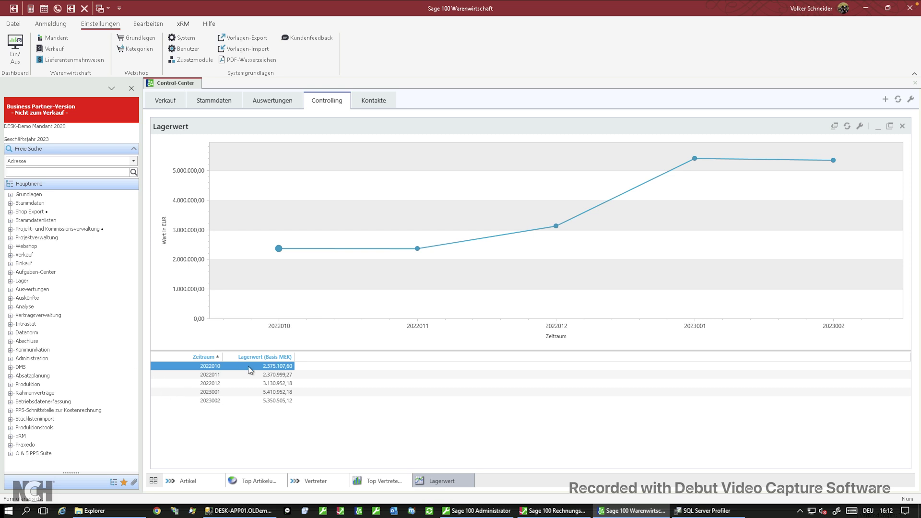
click(286, 375)
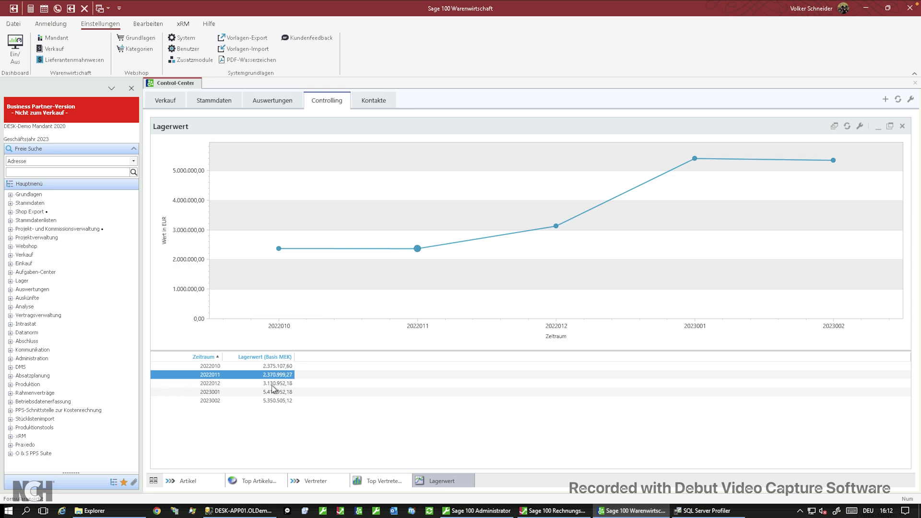
click(267, 400)
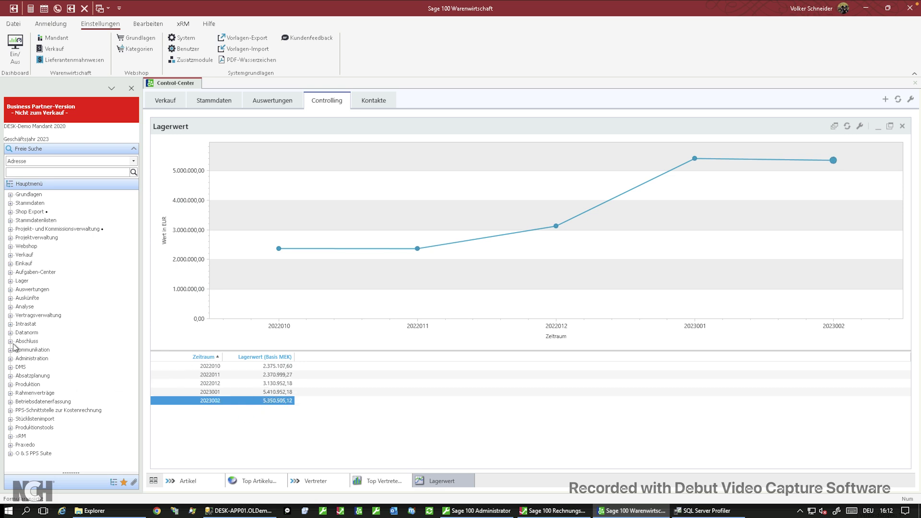
Step: Review the Kennzahlen entries under Auskünfte and collapse the Umsatzperspektive and Kundenperspektive groups
click(11, 298)
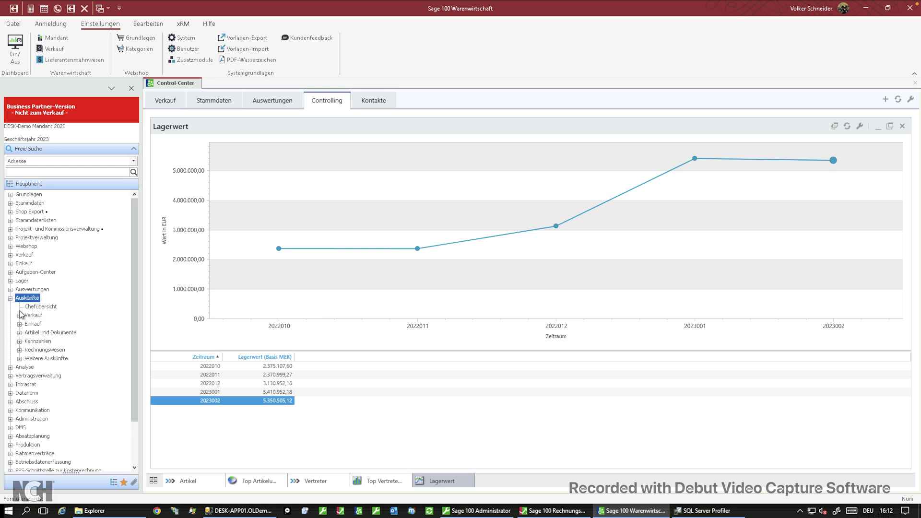
click(19, 341)
scroll(55, 432, down, 4)
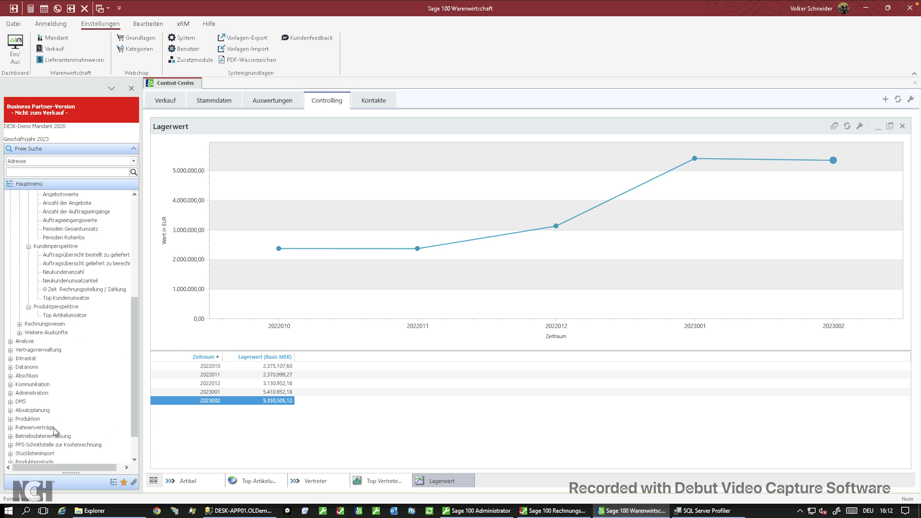
scroll(55, 311, up, 3)
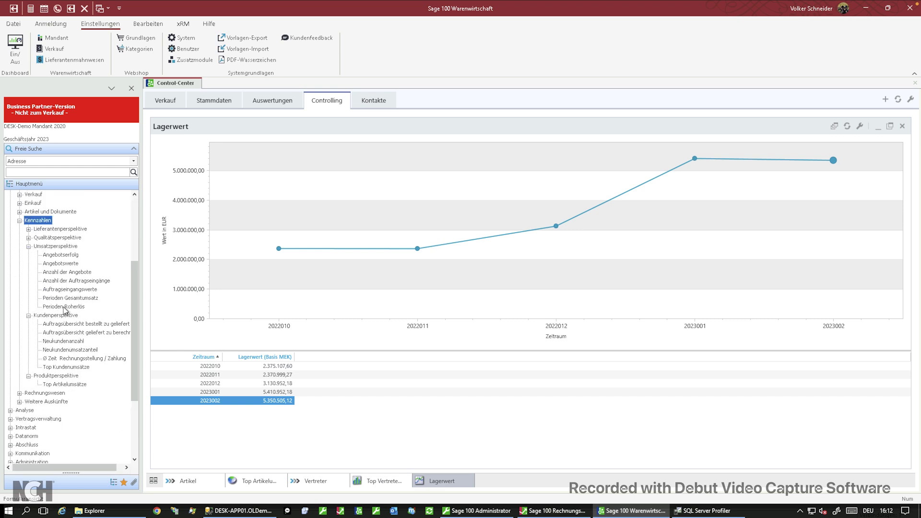
click(29, 246)
click(29, 254)
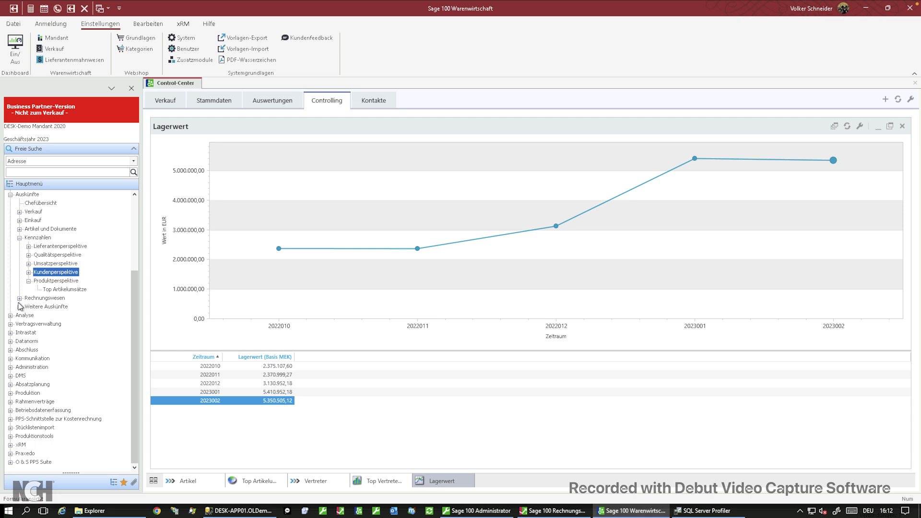
Step: Open the Fehlende Lagerbestände enquiry from Artikel und Dokumente under Auskünfte
double_click(65, 228)
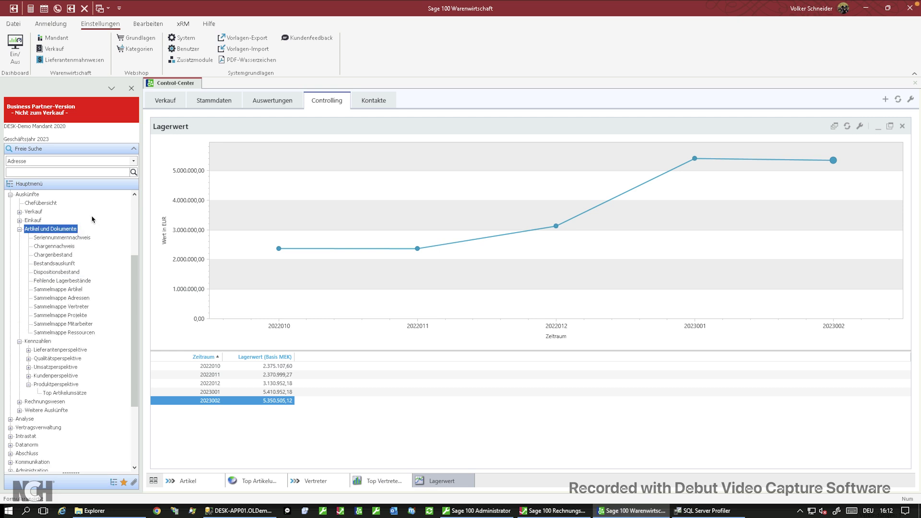
click(61, 282)
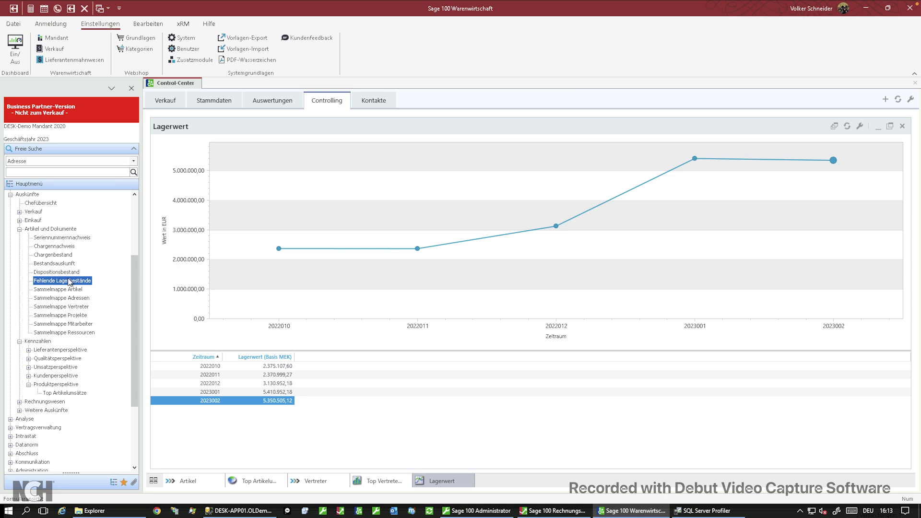
double_click(53, 281)
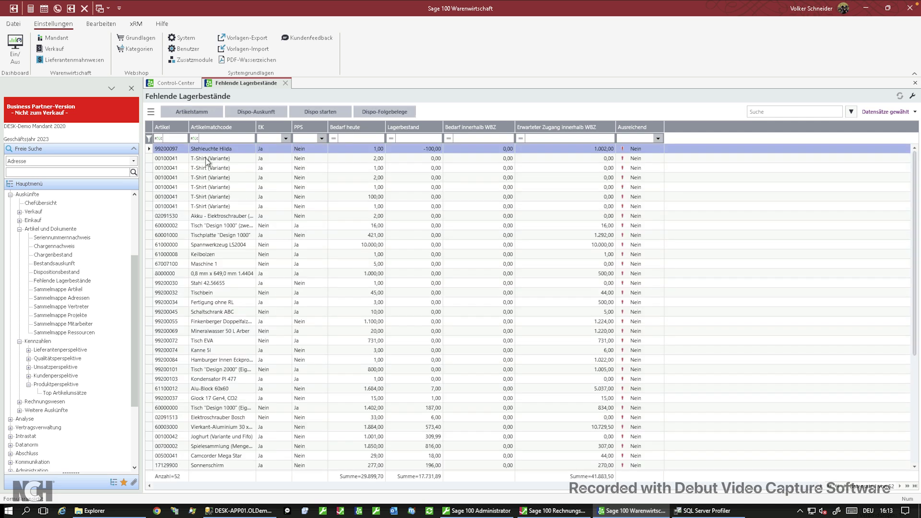
Step: Examine the Fehlende Lagerbestände list, comparing articles marked Nein and Engpass in the Ausreichend column and their demand and stock quantities
click(222, 168)
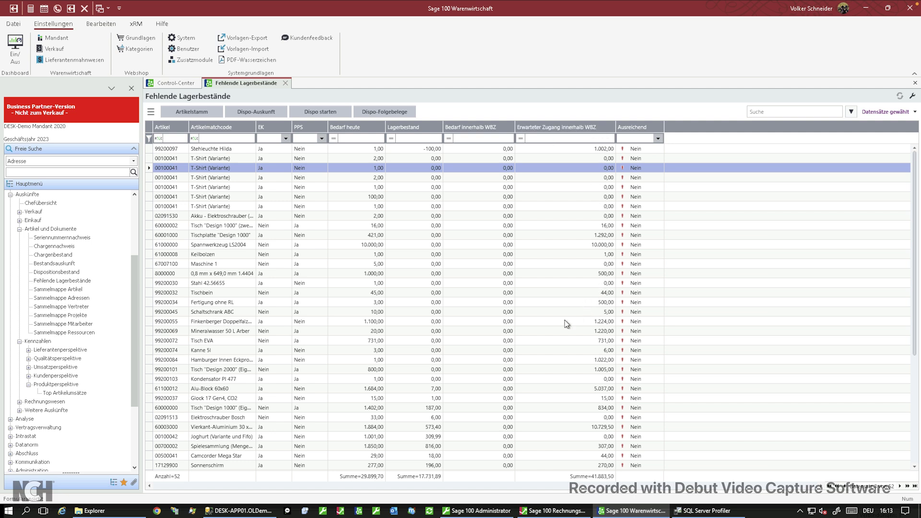
scroll(570, 365, down, 3)
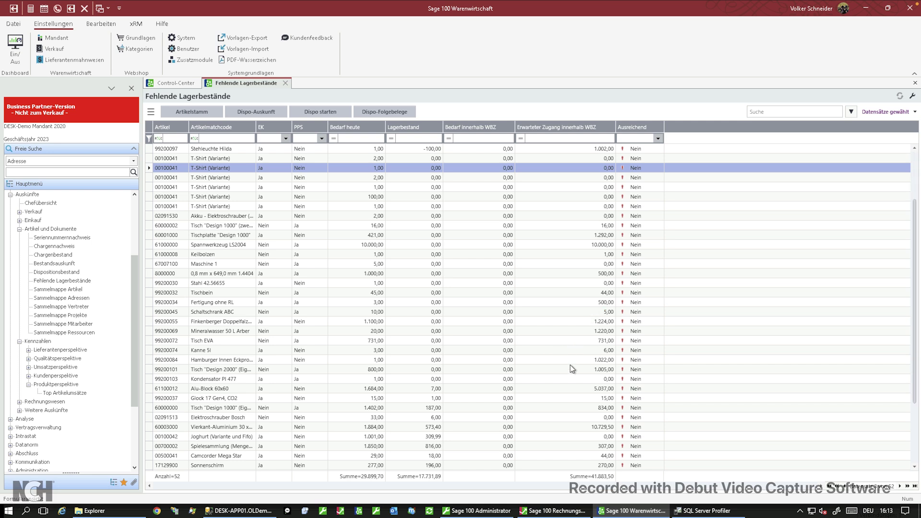
scroll(570, 365, down, 3)
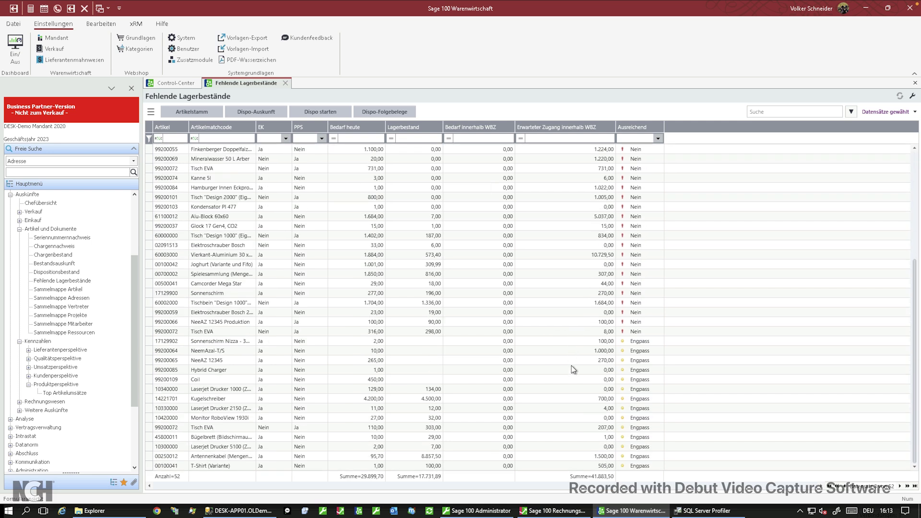
click(640, 313)
click(643, 360)
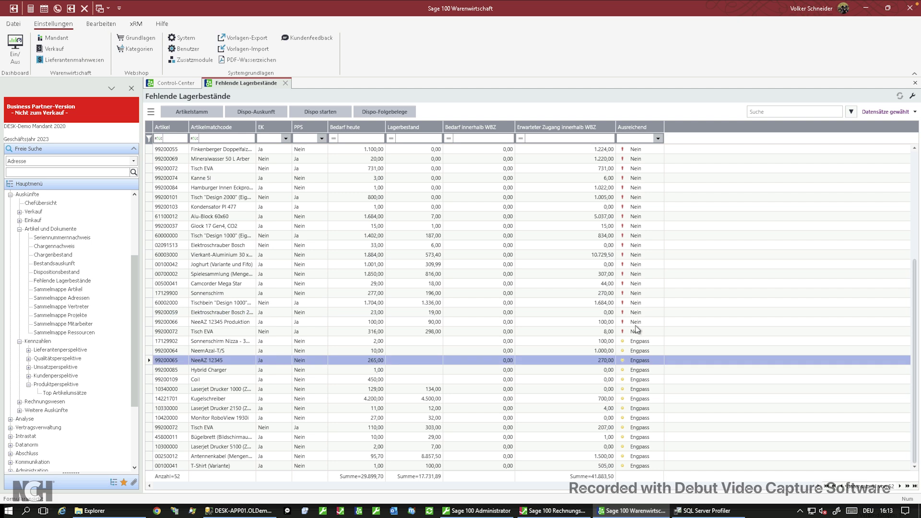
click(638, 302)
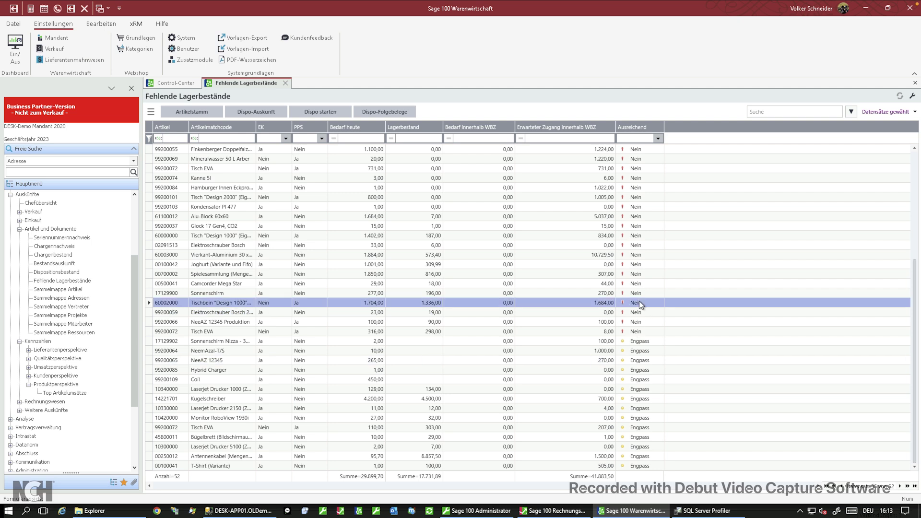
scroll(642, 218, up, 3)
scroll(640, 225, up, 1)
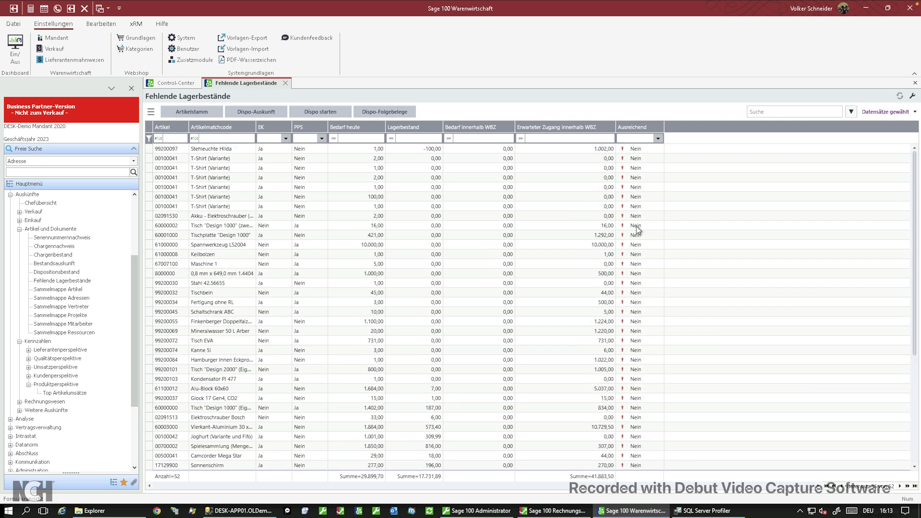
click(355, 178)
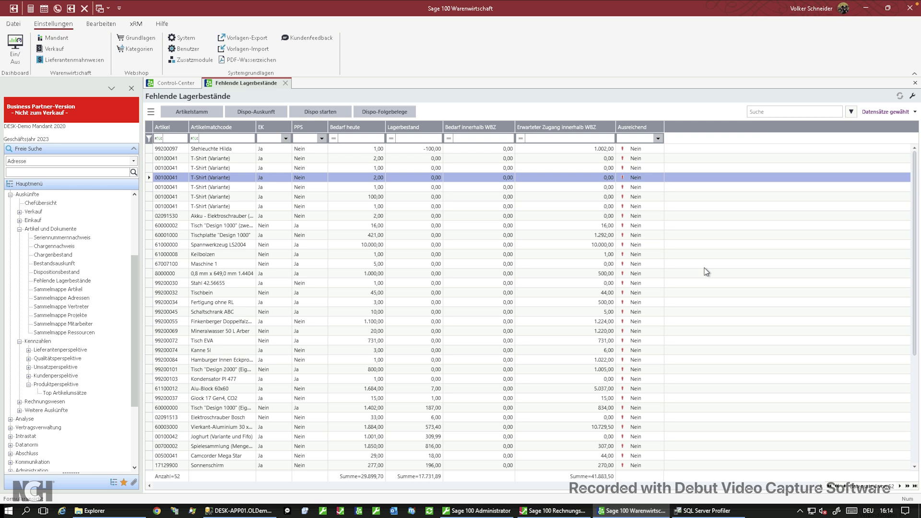
click(485, 369)
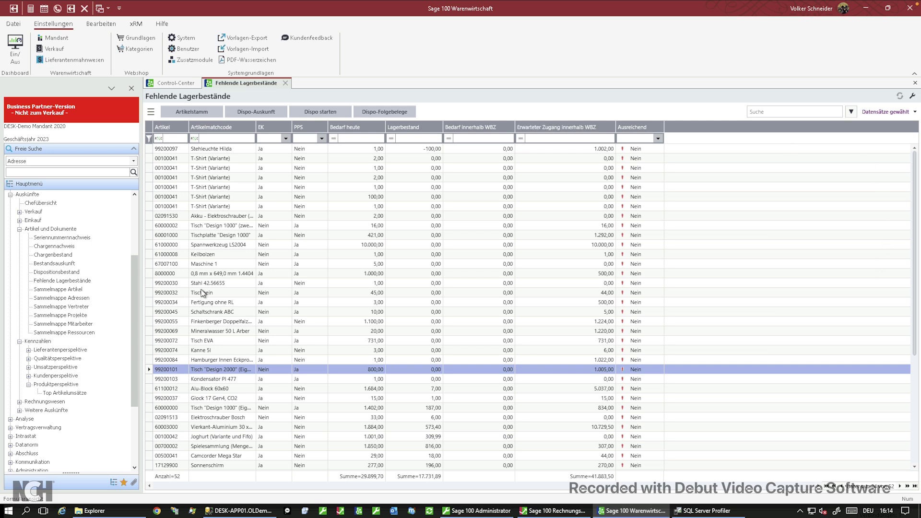
Step: Open the Dispositionsbestand enquiry and select the article Tischplatte (Mengenformel)
click(55, 281)
click(53, 272)
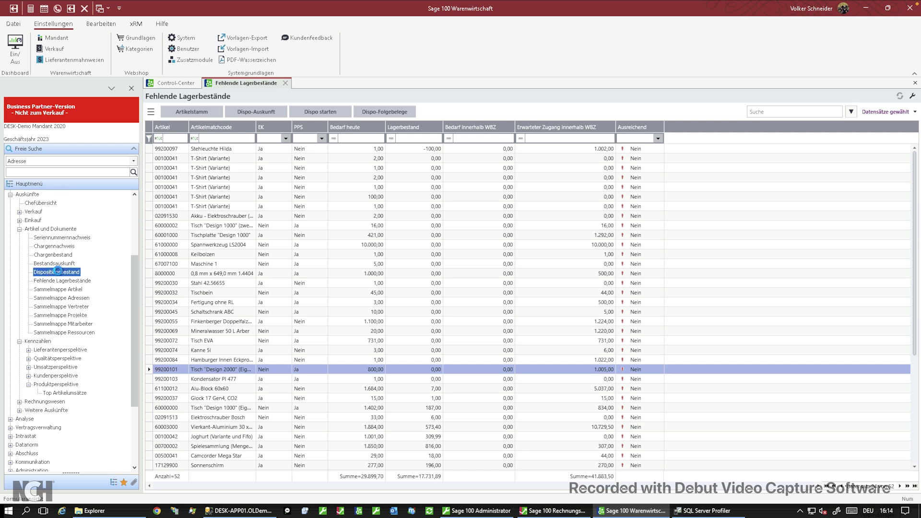
double_click(59, 272)
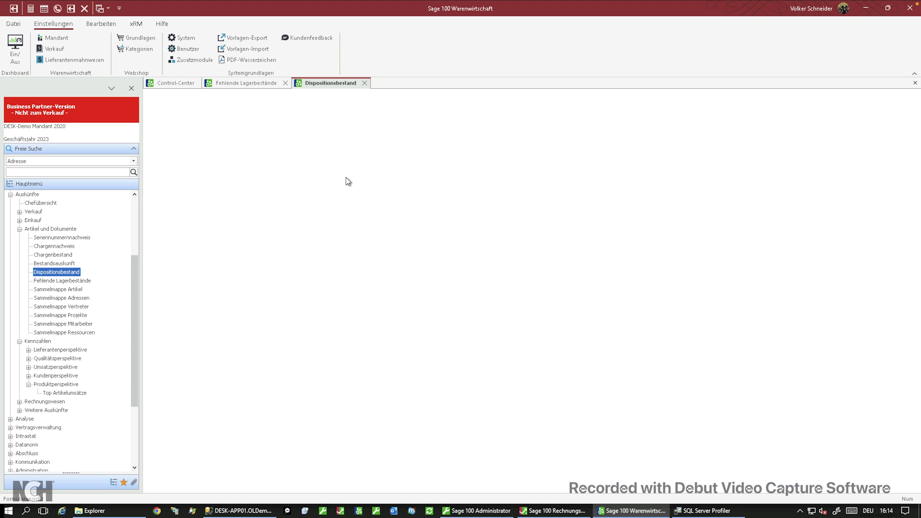
click(225, 141)
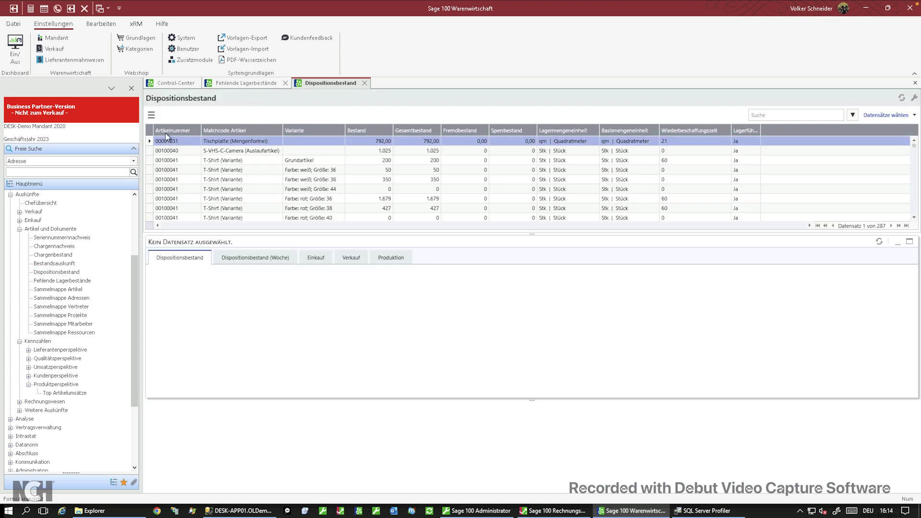
click(151, 115)
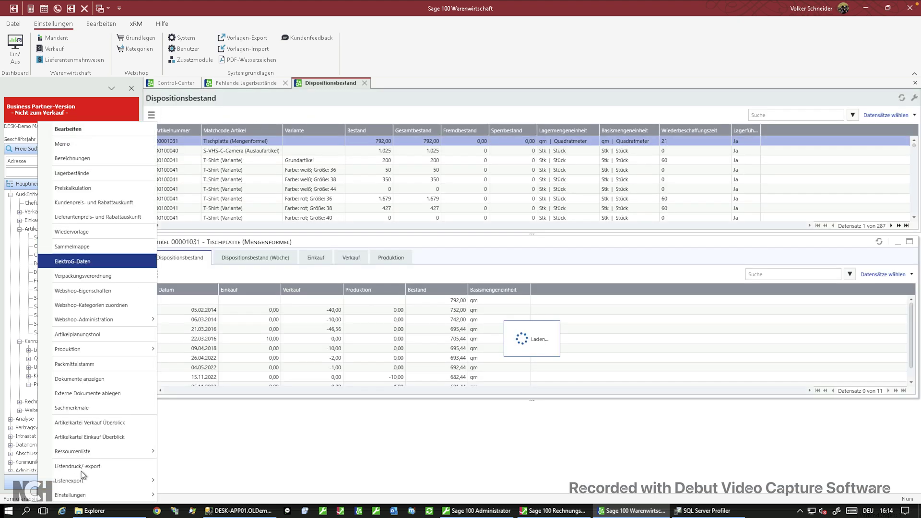
mouse_move(87, 494)
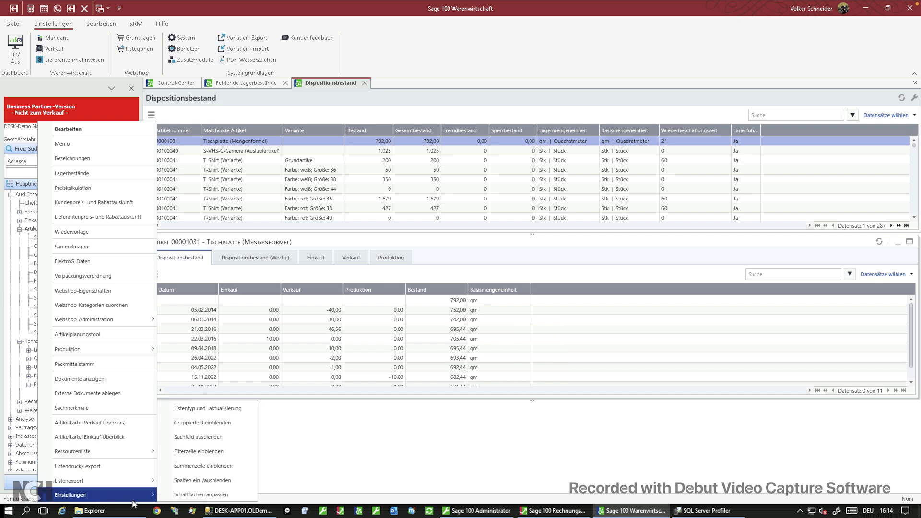
click(214, 480)
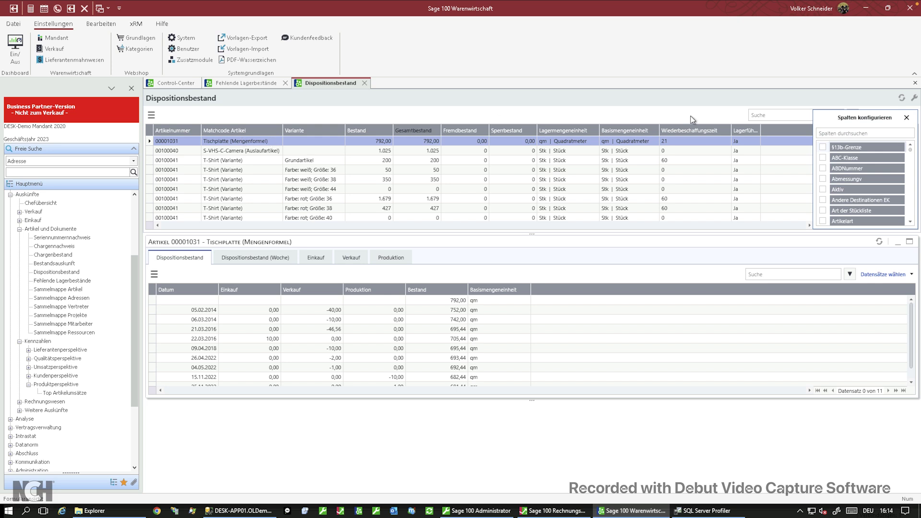
click(906, 118)
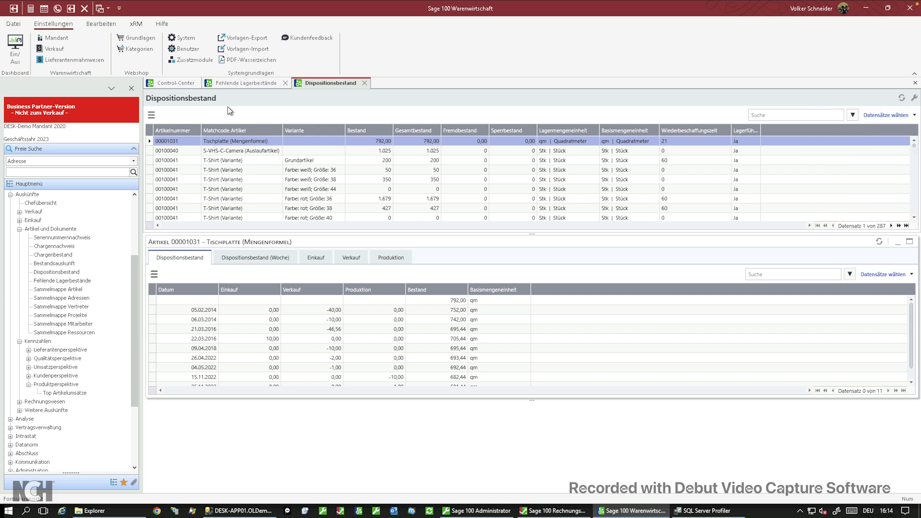
Step: Show the filter row in the Dispositionsbestand list, filter Matchcode Artikel by "steh" and select the article Stehleuchte Berta
click(151, 114)
mouse_move(134, 494)
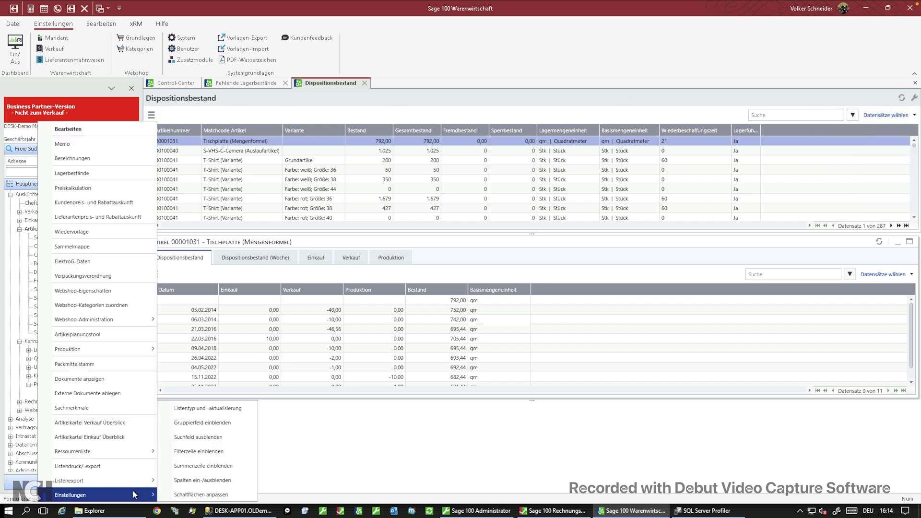
click(198, 452)
click(254, 141)
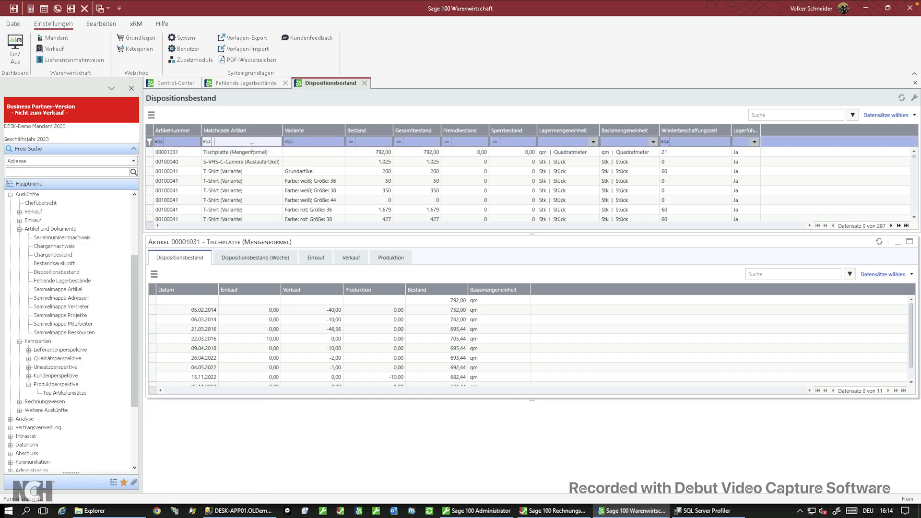
text(steh)
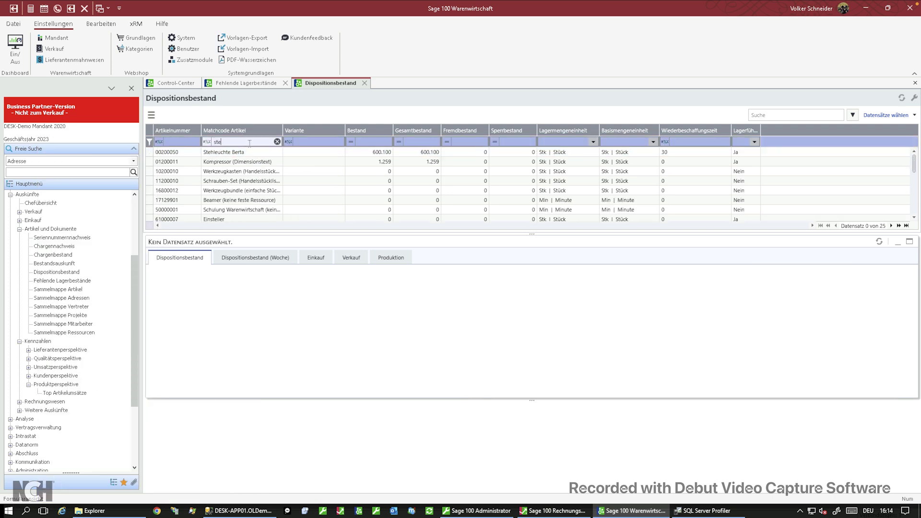
click(244, 153)
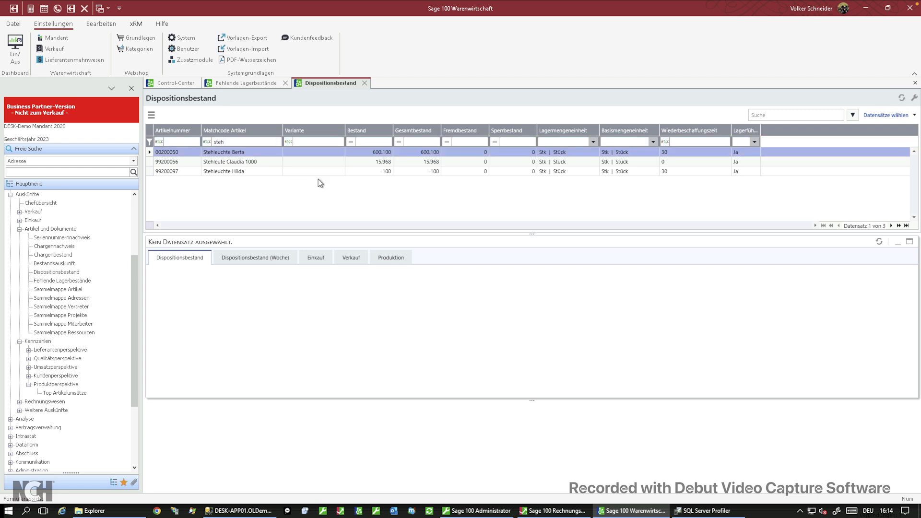
Step: Review the dated stock movements of Stehleuchte Berta, including its Einkauf and Verkauf entries
click(238, 311)
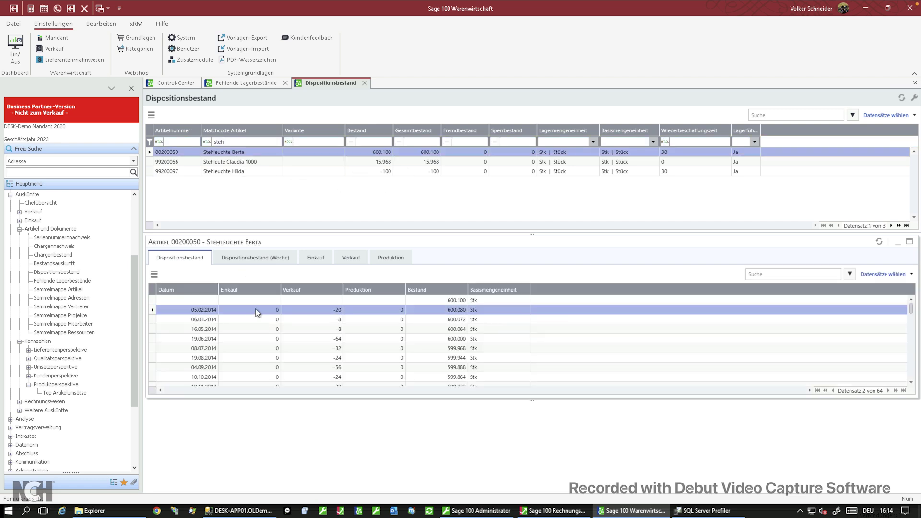
click(281, 259)
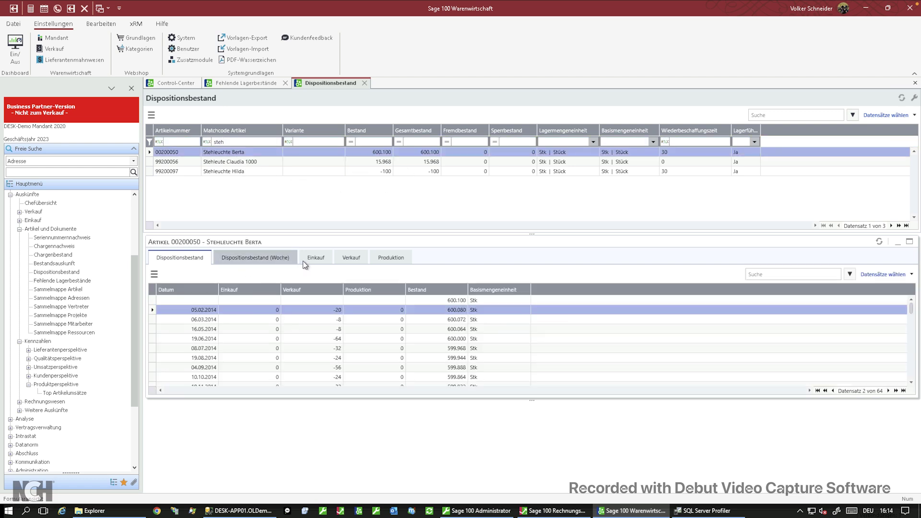
click(315, 258)
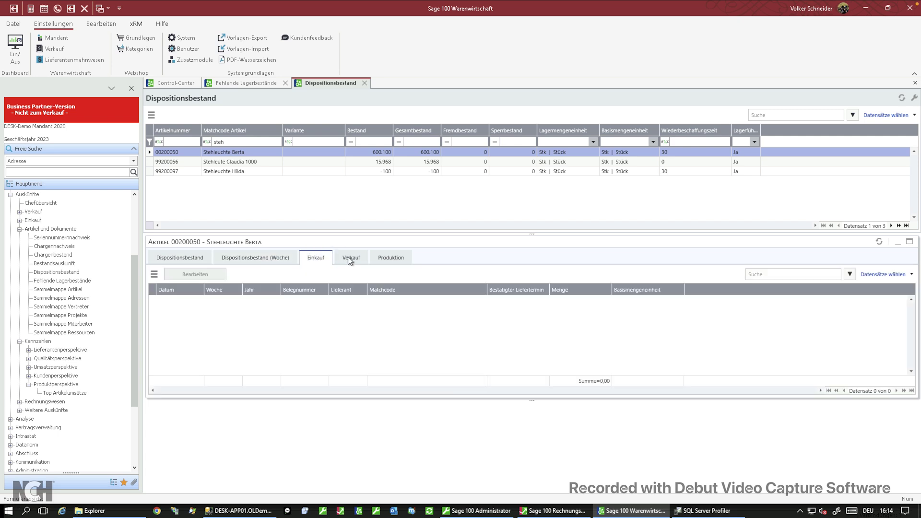
click(351, 259)
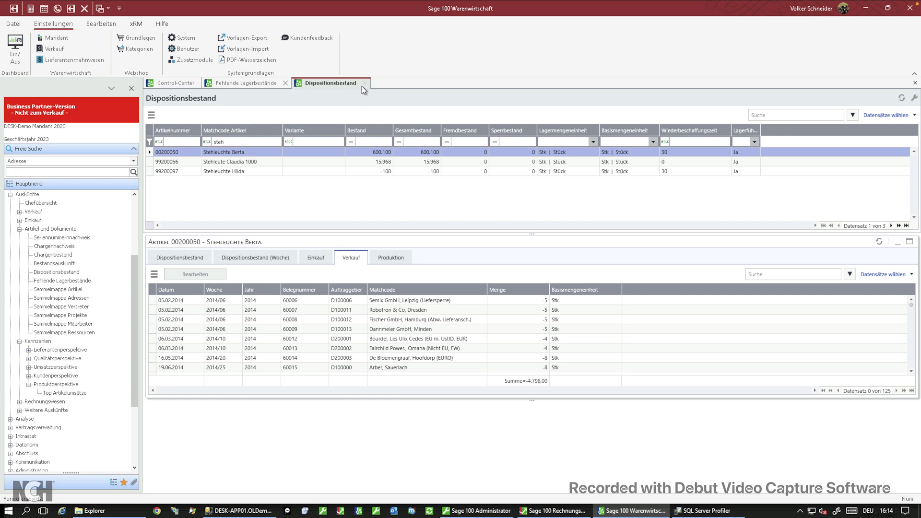
Step: Close the Dispositionsbestand enquiry and return to the Auswertungen page of the Control-Center
key(ctrl+F4)
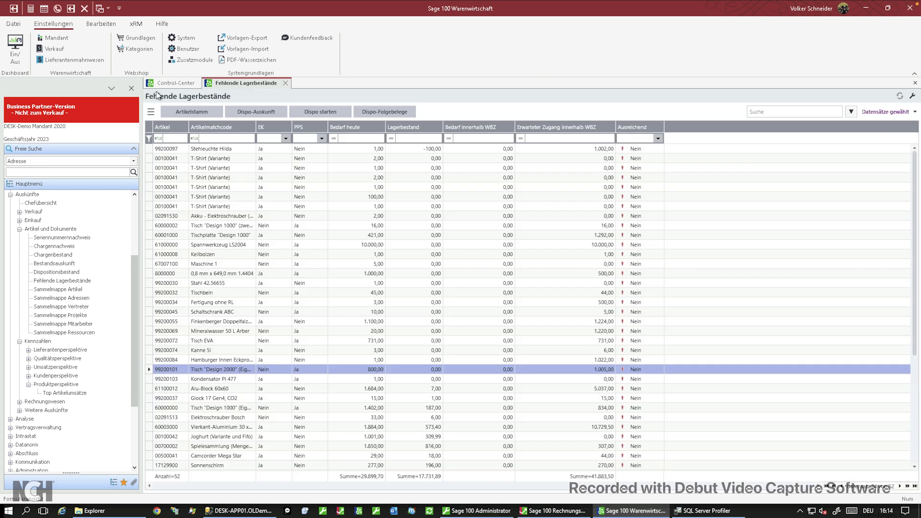
click(168, 83)
click(374, 100)
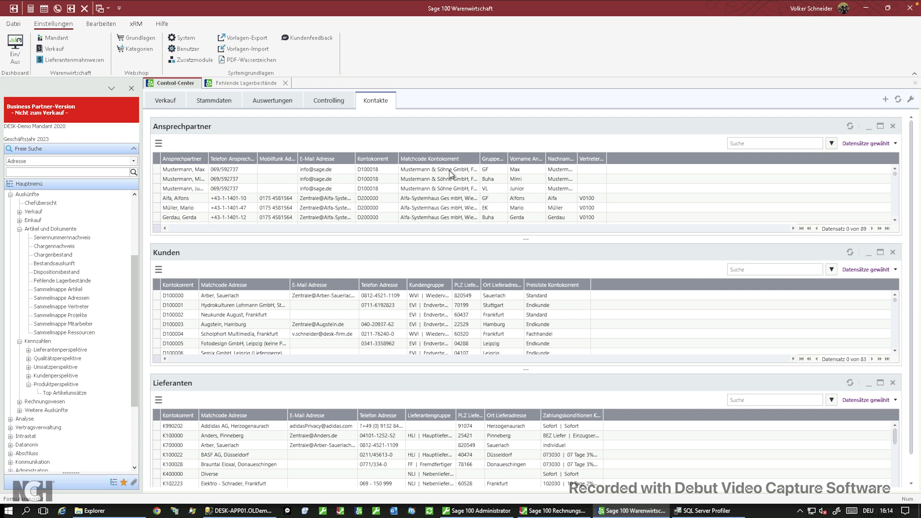
click(314, 99)
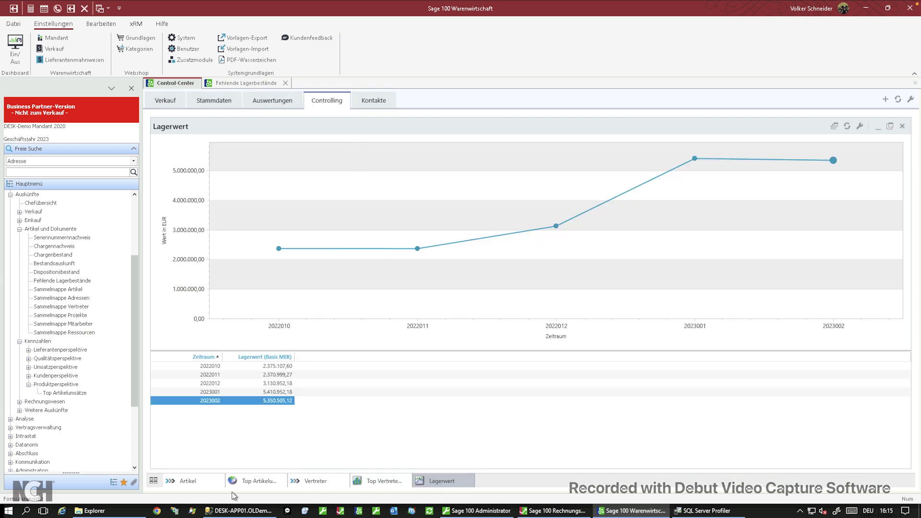
click(277, 101)
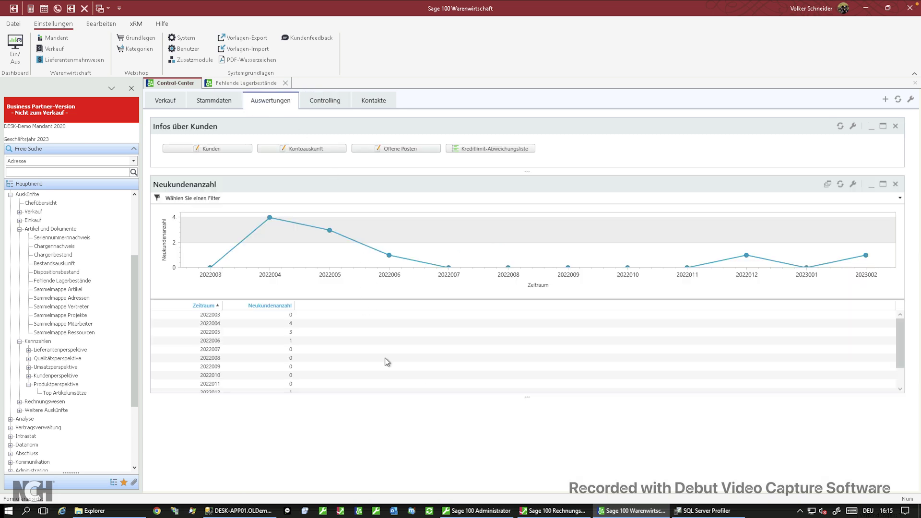
Step: Add the Bilanzverlauf element from Kennzahlen / Verlaufskennzahlen to the current Control-Center page
click(885, 100)
scroll(442, 314, down, 4)
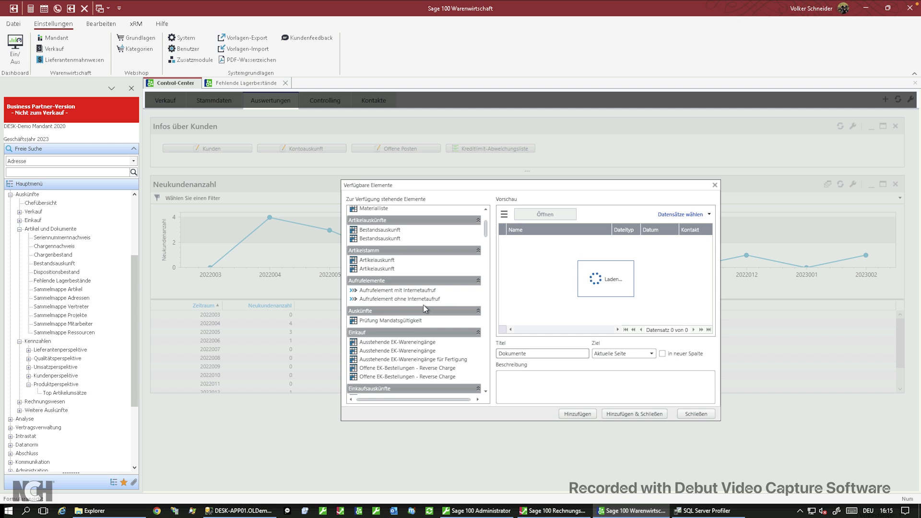
scroll(424, 305, down, 12)
scroll(429, 309, down, 6)
scroll(408, 340, down, 6)
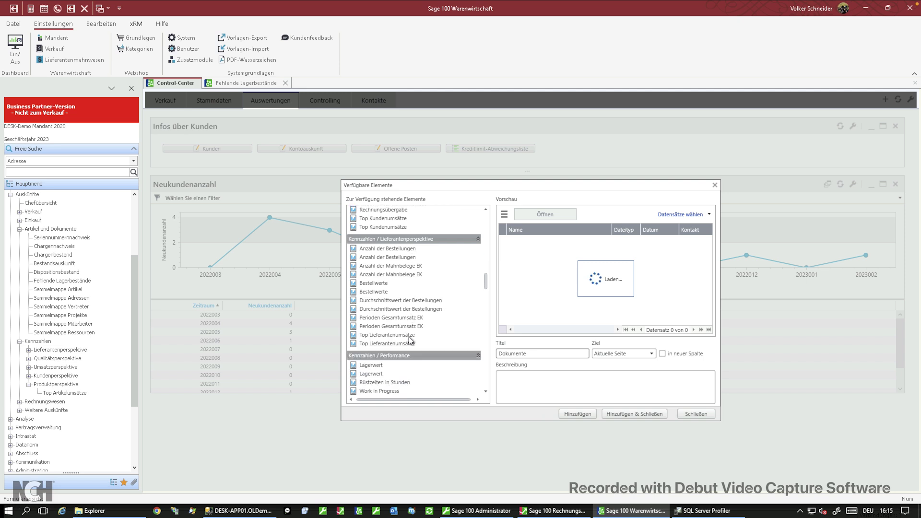
scroll(410, 341, down, 6)
click(379, 319)
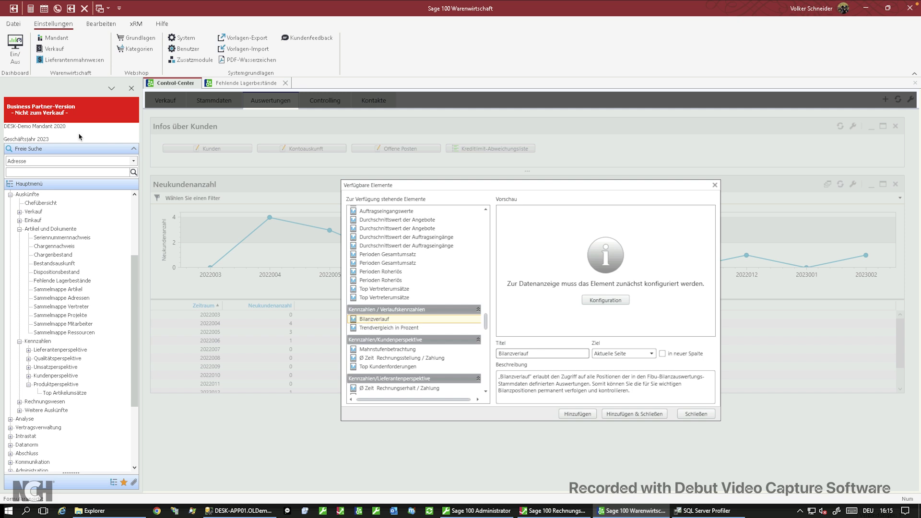
click(626, 413)
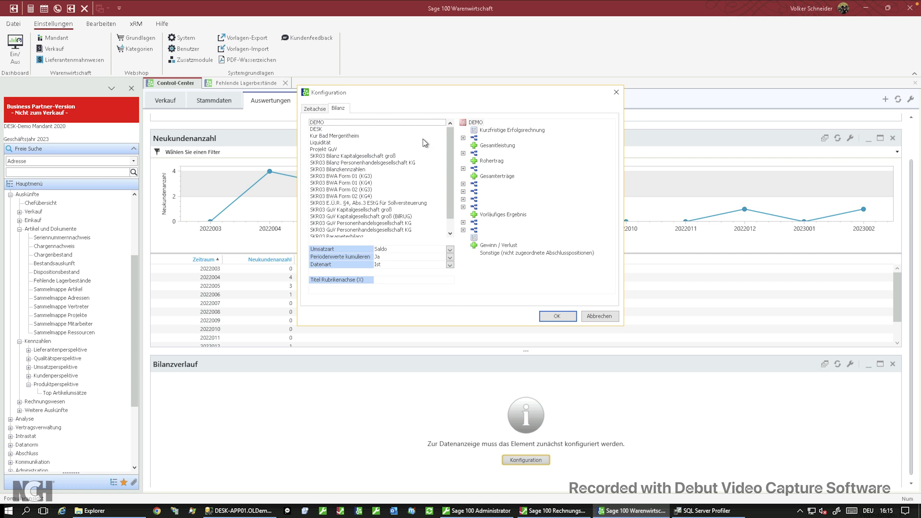
Step: Configure the Bilanzverlauf element with the evaluation SKR03 GuV Kapitalgesellschaft groß and the position Bilanzgewinn / Bilanzverlust
scroll(369, 199, down, 1)
click(345, 169)
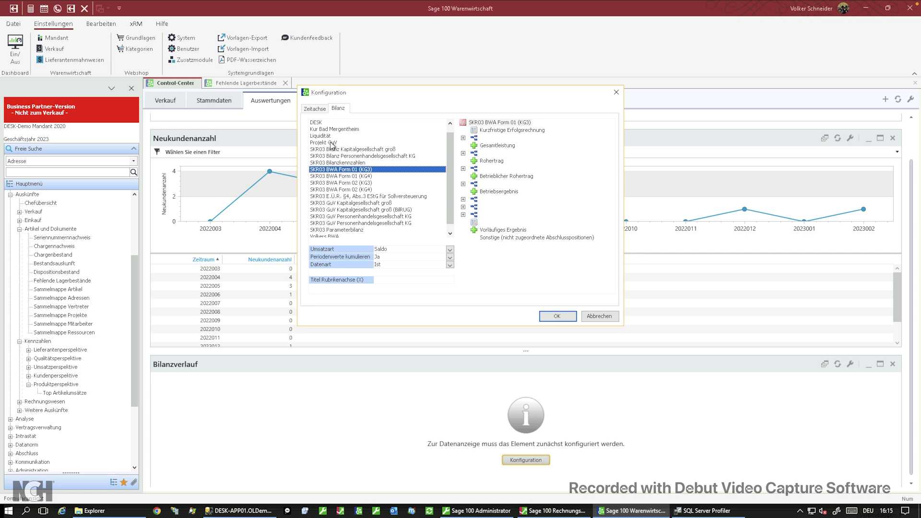
click(353, 203)
scroll(587, 253, down, 6)
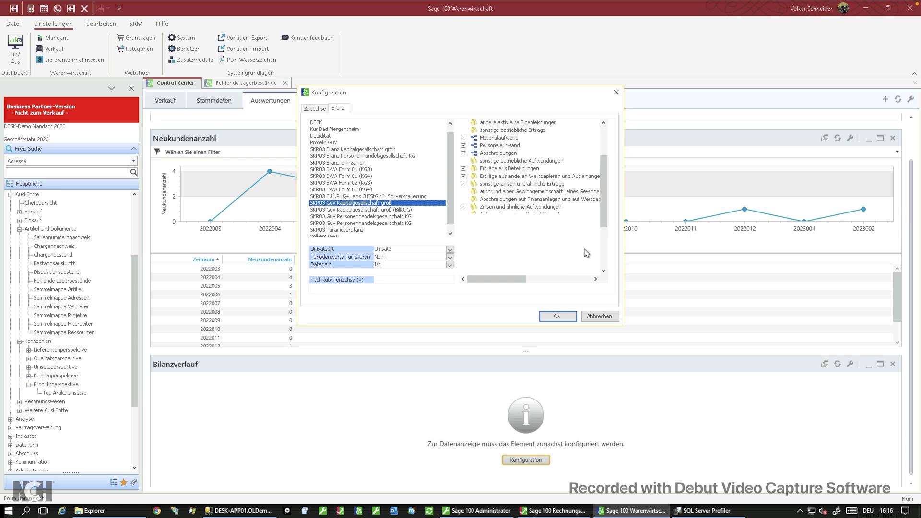
click(528, 263)
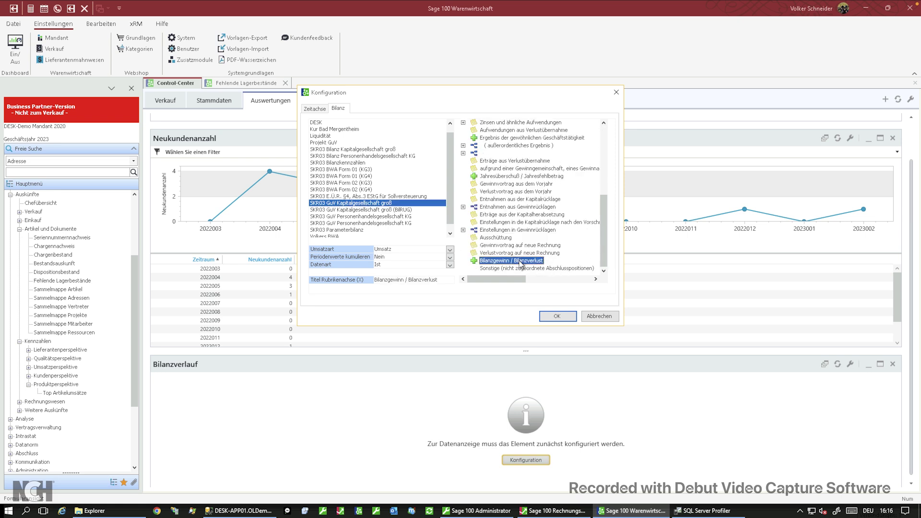
click(557, 316)
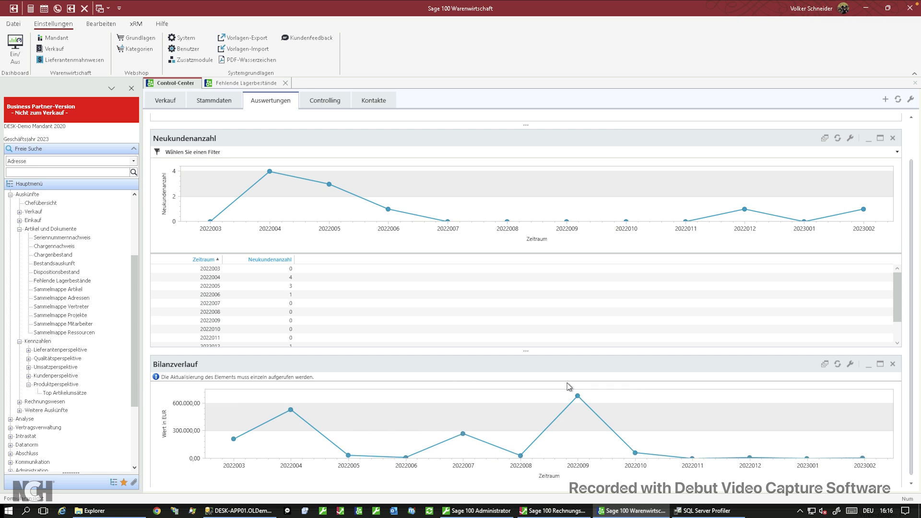
Step: Title the Bilanzverlauf element "GuV Ergebnis" and display it as a line chart together with its table of values
scroll(499, 407, down, 1)
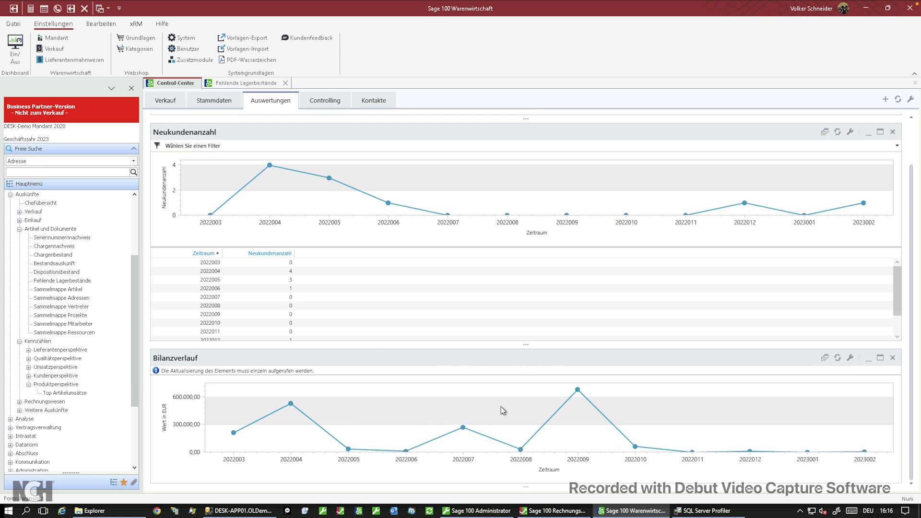
click(849, 357)
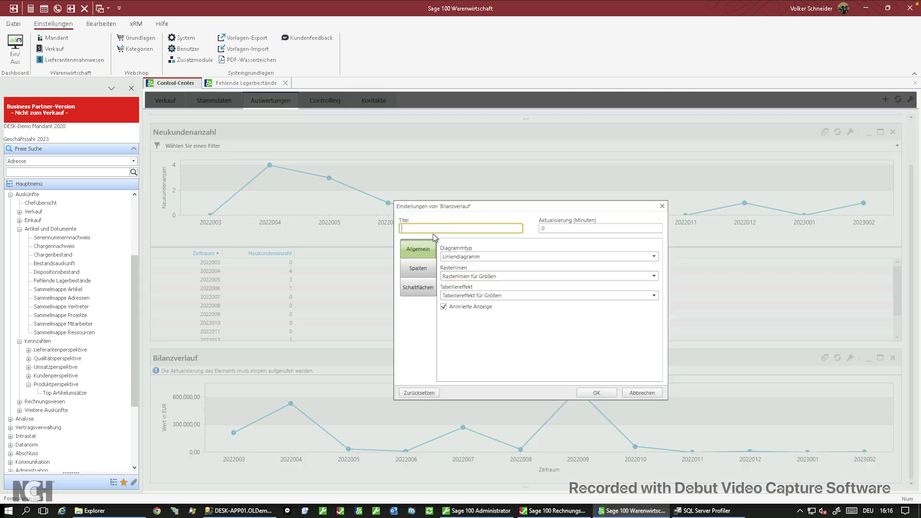
text(GuV Ertgebnis)
key(BackSpace)
click(600, 390)
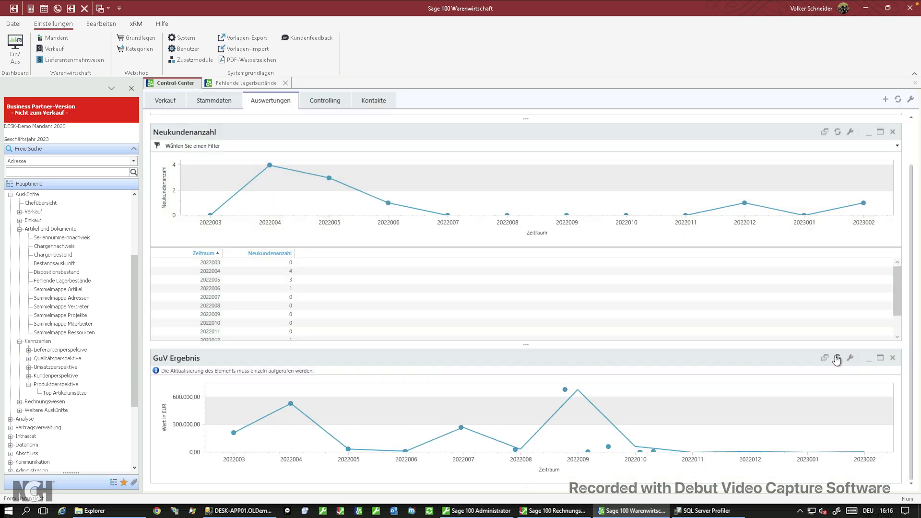
click(824, 357)
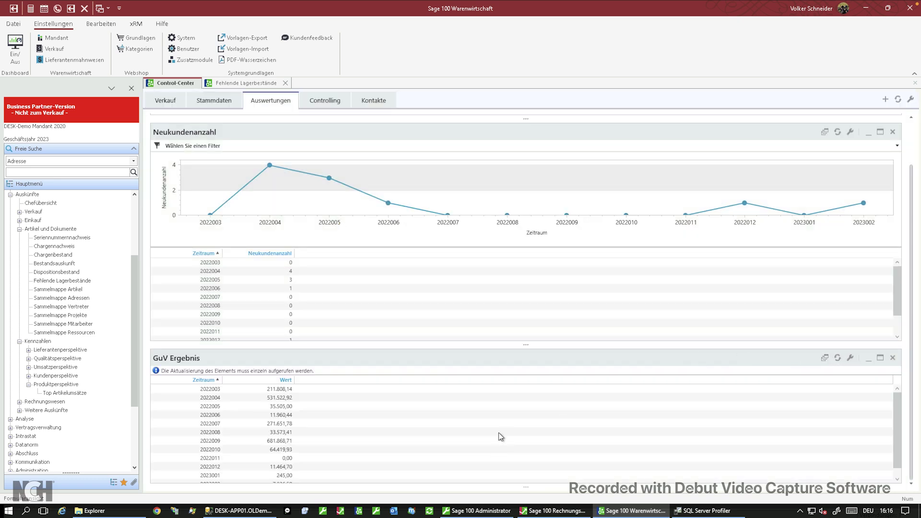
click(824, 358)
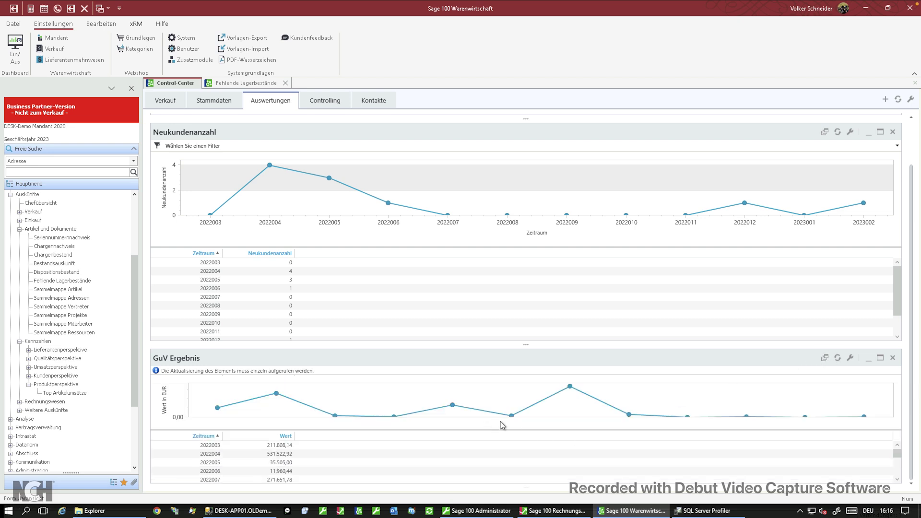
Step: Select period 2023002 in the GuV Ergebnis table and collapse the Auskünfte group in the Hauptmenü
click(222, 455)
scroll(238, 474, down, 3)
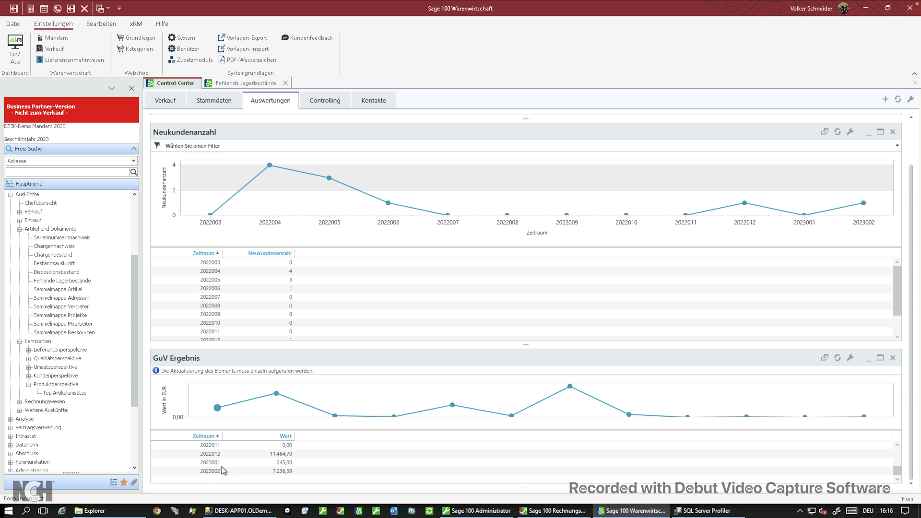
click(266, 471)
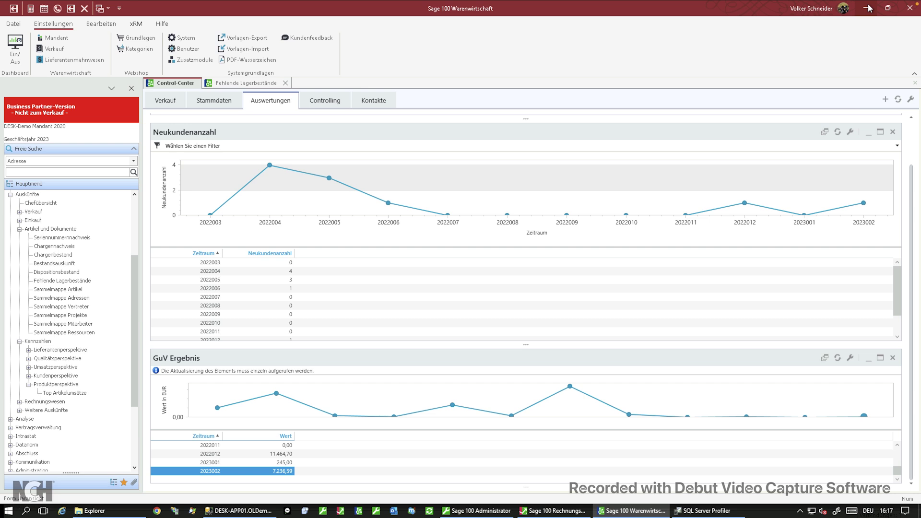
click(10, 194)
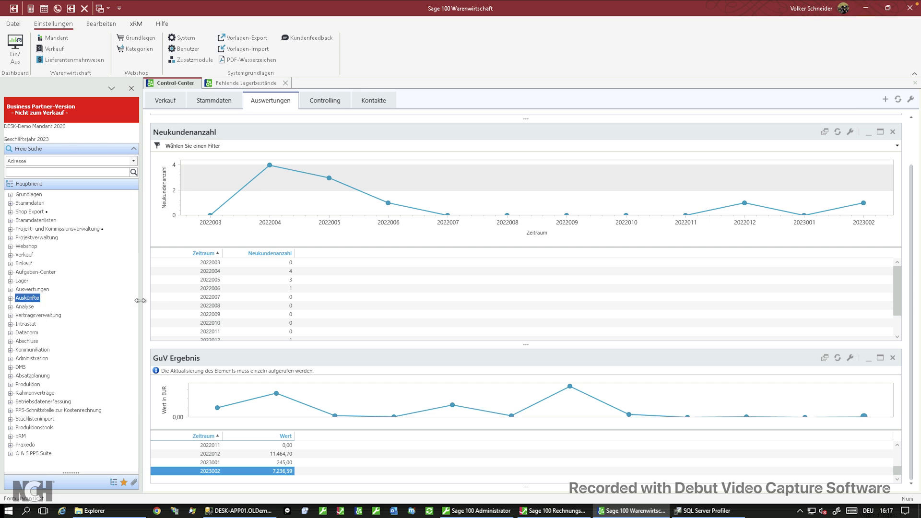